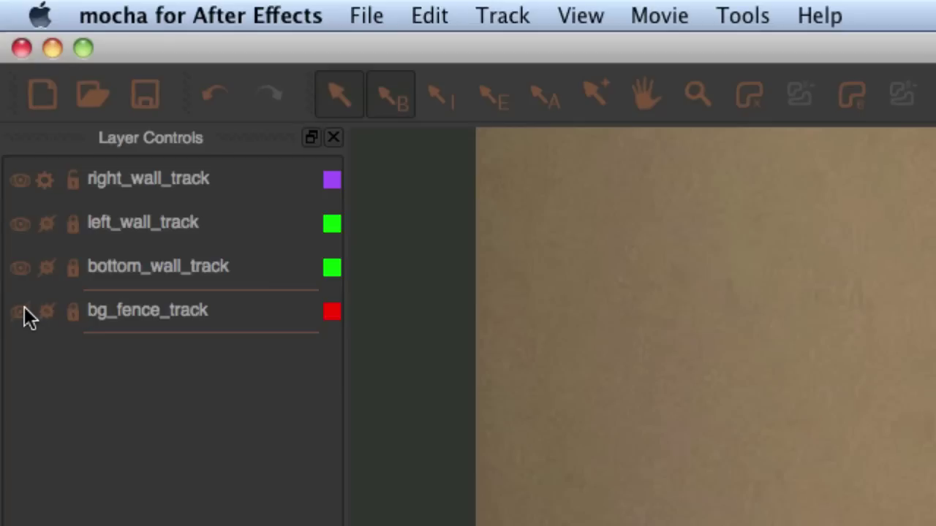
# - Hide the bottom_wall_track, left_wall_track and right_wall_track layers, and turn off tracking for right_wall_track
pyautogui.click(20, 267)
pyautogui.click(20, 223)
pyautogui.click(21, 180)
pyautogui.click(46, 180)
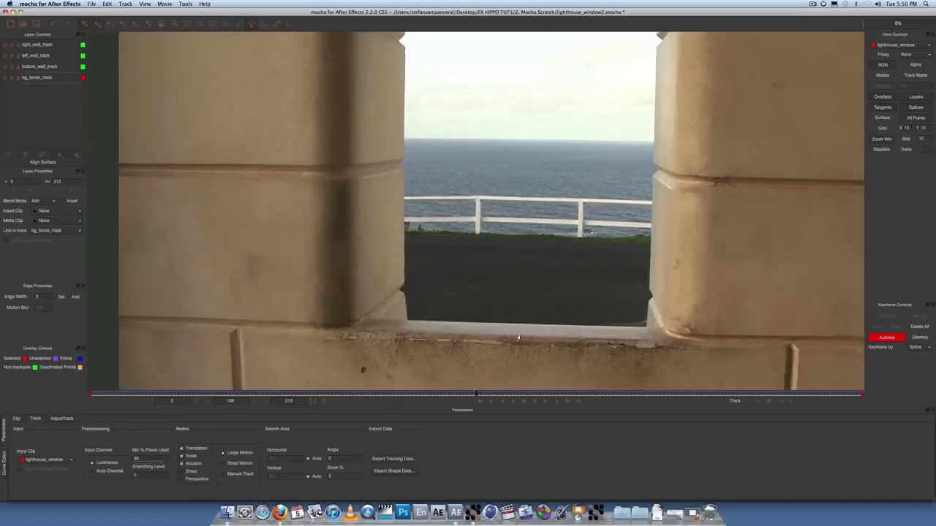
# - At frame 0, draw a closed X-spline along the window ledge's upper edge and around the bottom wall, extending below the frame
pyautogui.moveTo(547, 338); pyautogui.dragTo(475, 204)
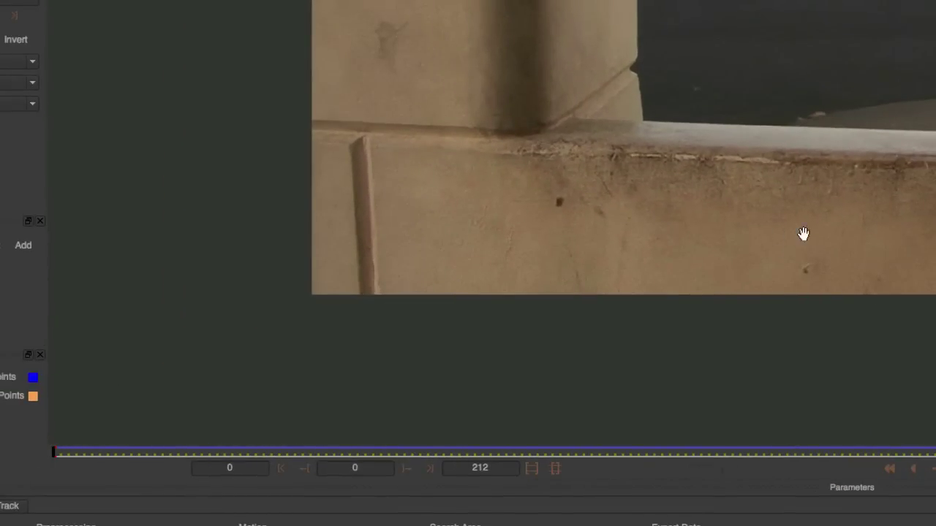
pyautogui.moveTo(803, 234); pyautogui.dragTo(892, 173)
pyautogui.scroll(4, 844, 162)
pyautogui.moveTo(859, 84); pyautogui.dragTo(868, 43)
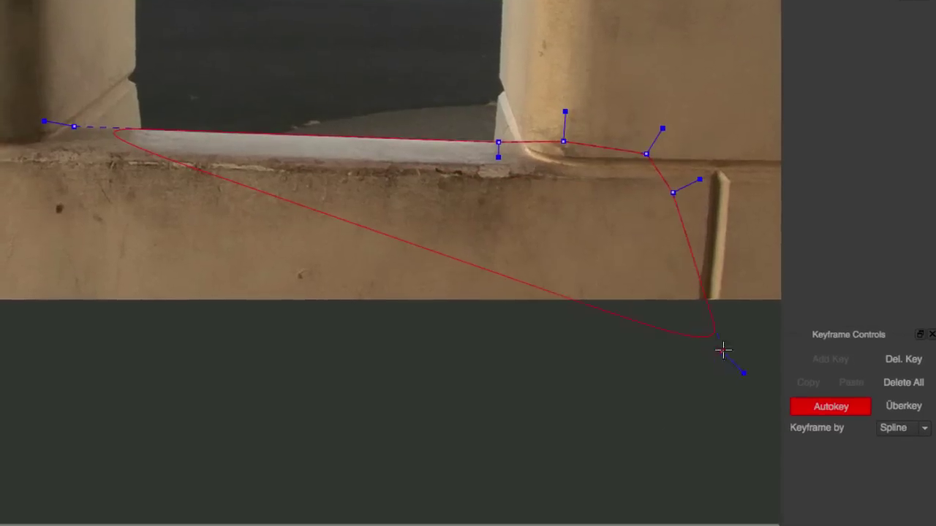
pyautogui.click(760, 448)
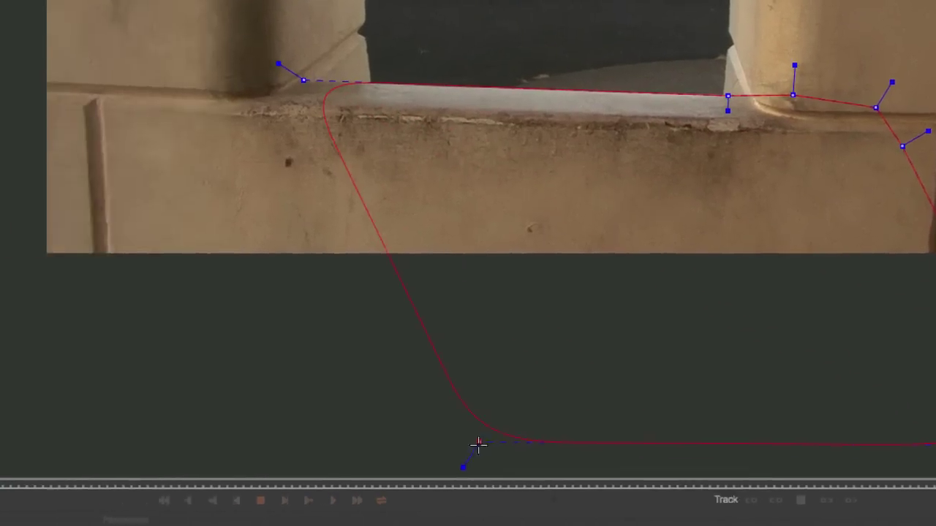
pyautogui.click(252, 445)
pyautogui.click(340, 439)
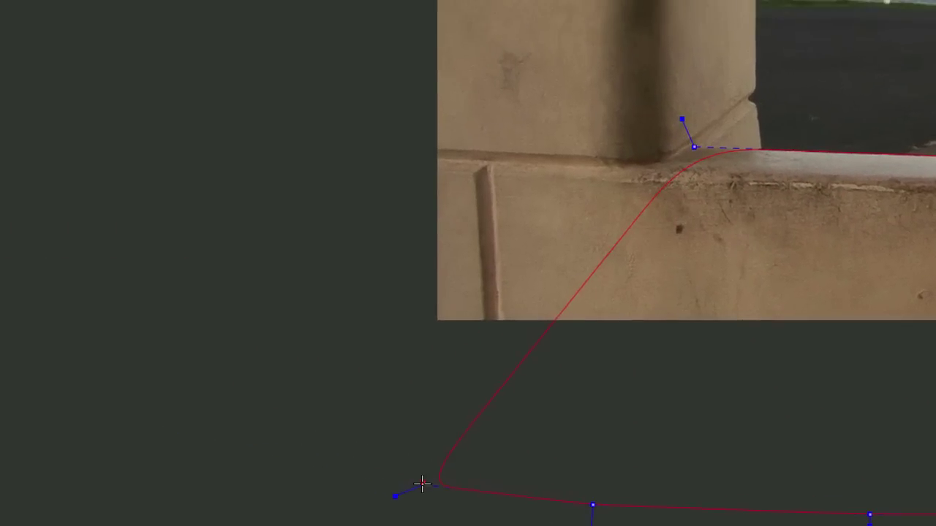
pyautogui.click(234, 448)
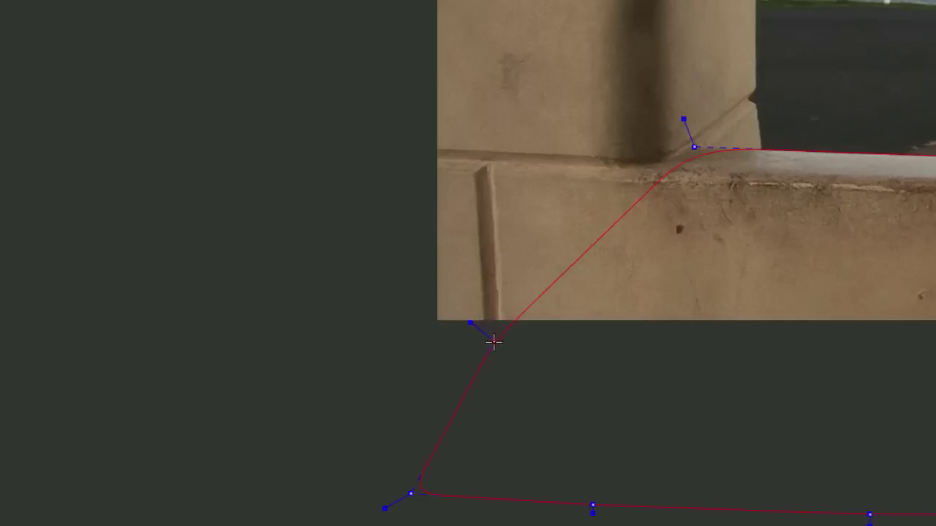
pyautogui.click(492, 341)
pyautogui.click(588, 175)
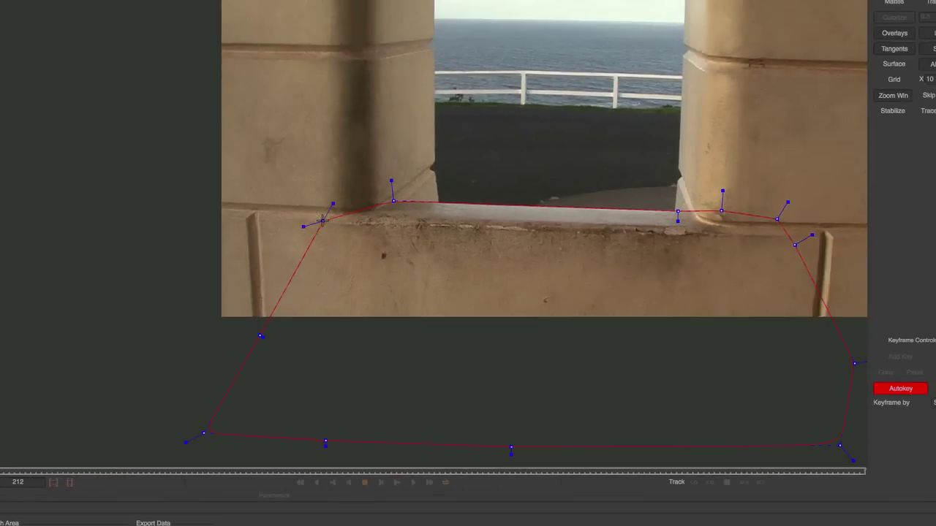
pyautogui.rightClick(323, 220)
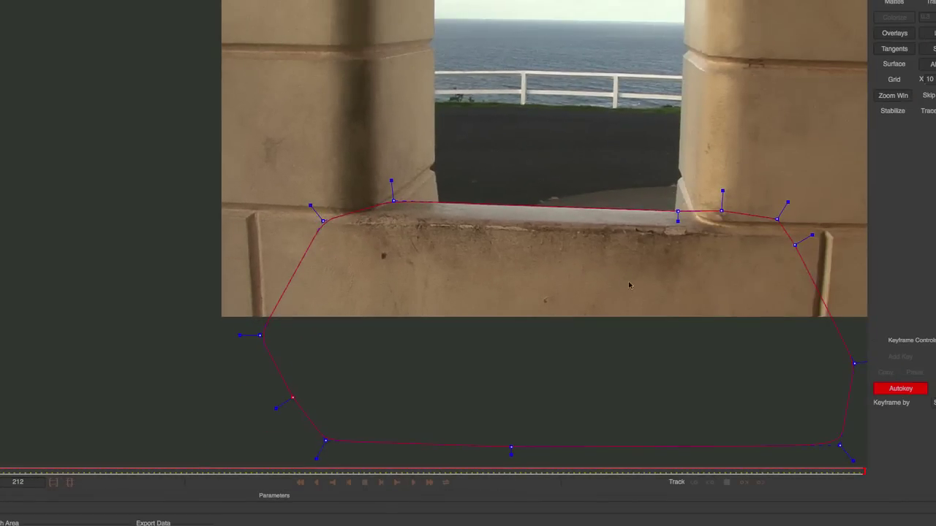
# - Preview the new bottom wall shape's matte with and without the colour fill, and switch the matte display off
pyautogui.moveTo(627, 281); pyautogui.dragTo(435, 269)
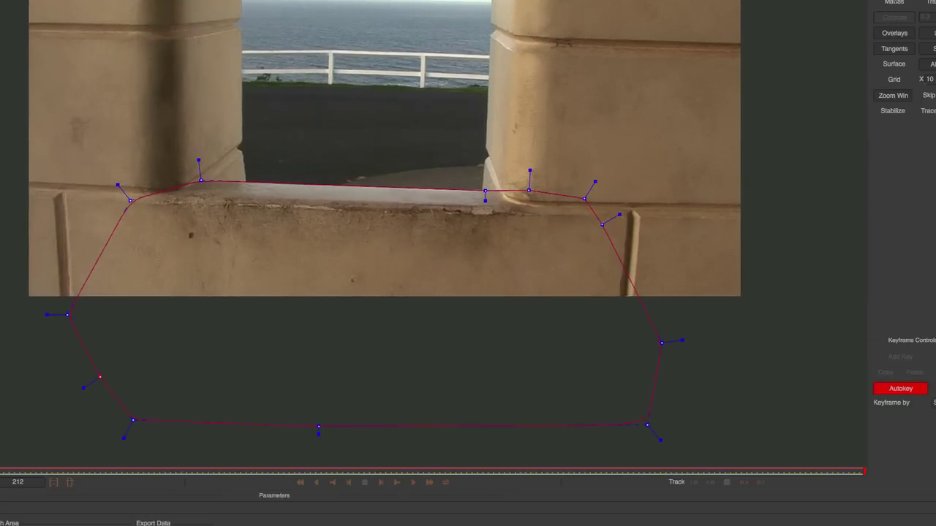
pyautogui.click(896, 3)
pyautogui.click(900, 18)
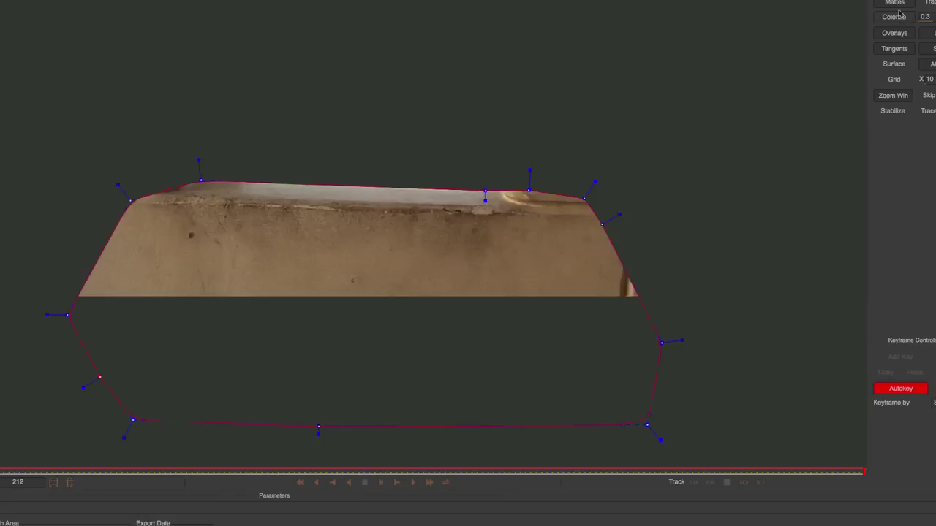
pyautogui.click(901, 17)
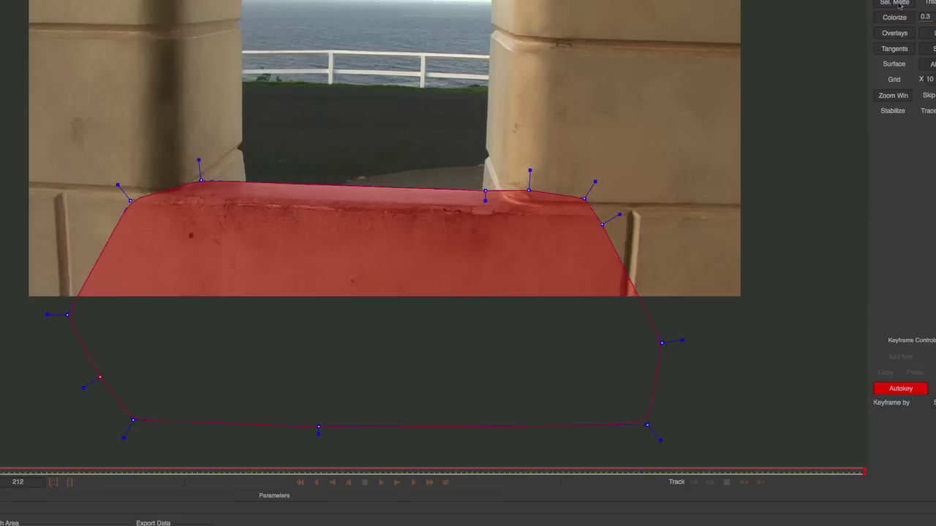
pyautogui.click(898, 4)
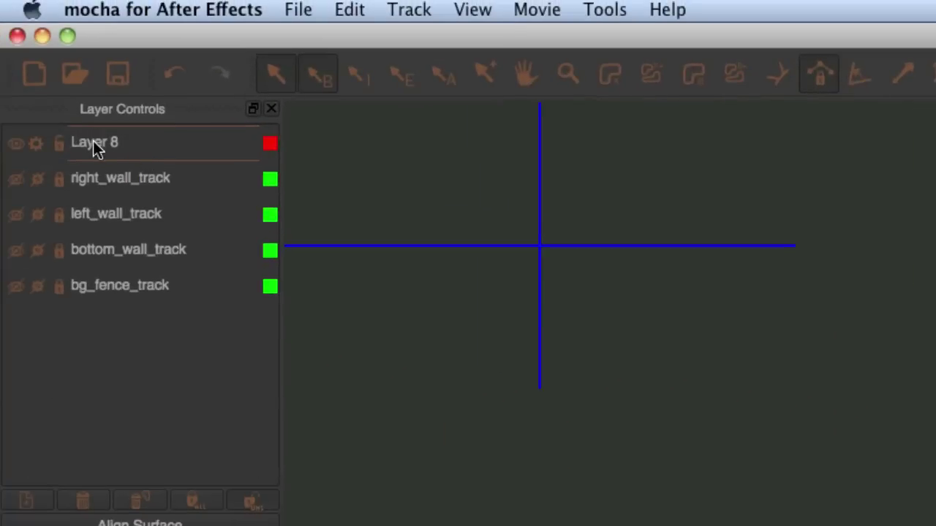
# - Rename the new shape layer as bottom_wall_matte
pyautogui.doubleClick(93, 142)
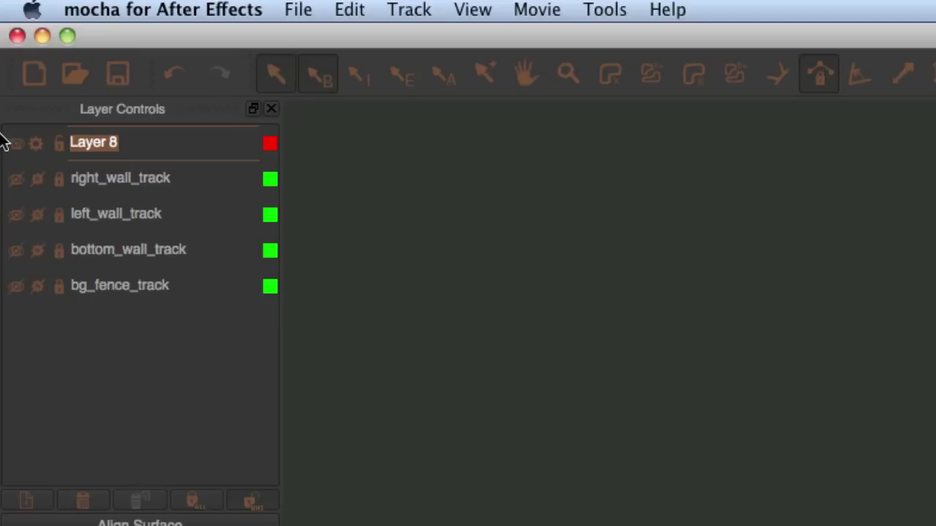
pyautogui.write('bottom_wall_matte')
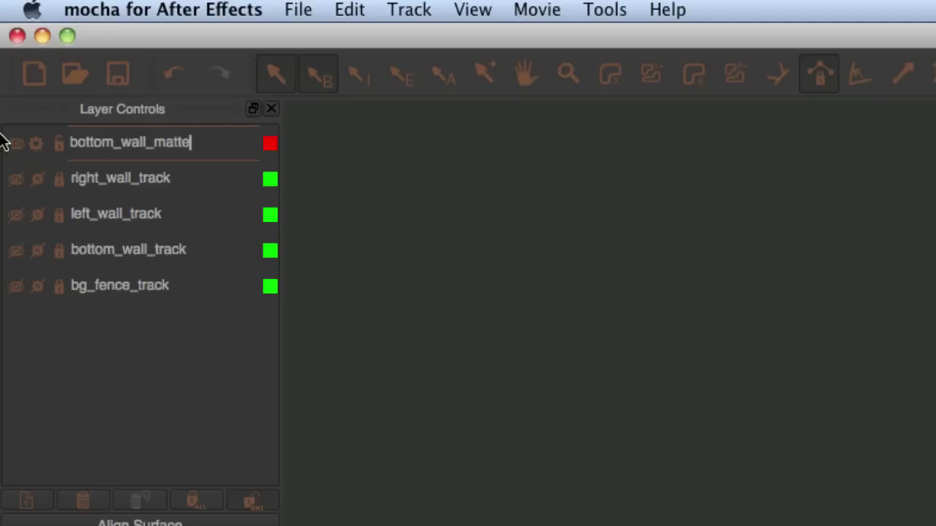
pyautogui.click(120, 176)
# - Link the bottom_wall_matte layer to the bottom_wall_track track
pyautogui.click(125, 145)
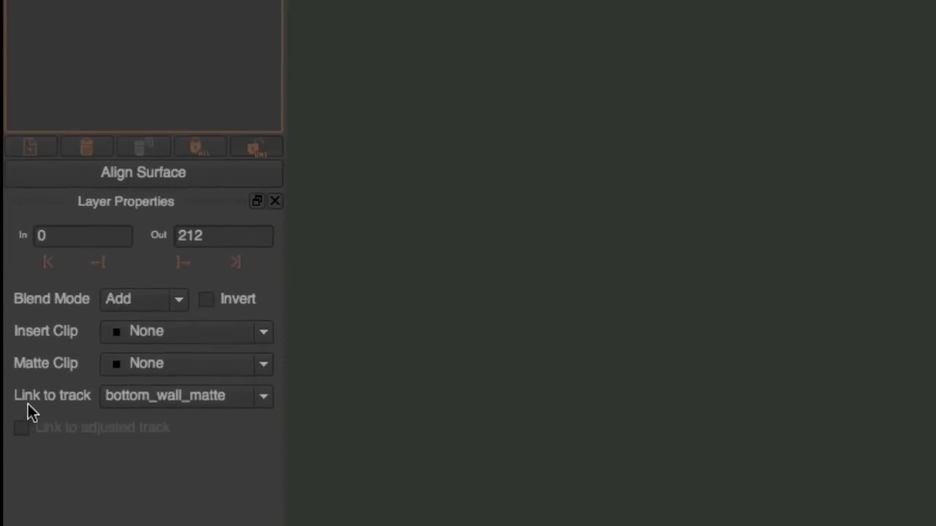
pyautogui.click(265, 396)
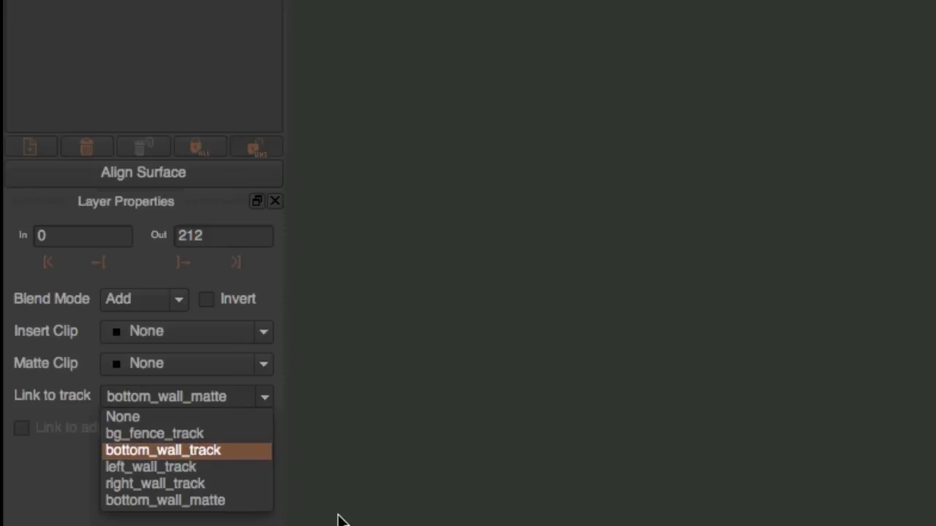
pyautogui.click(213, 455)
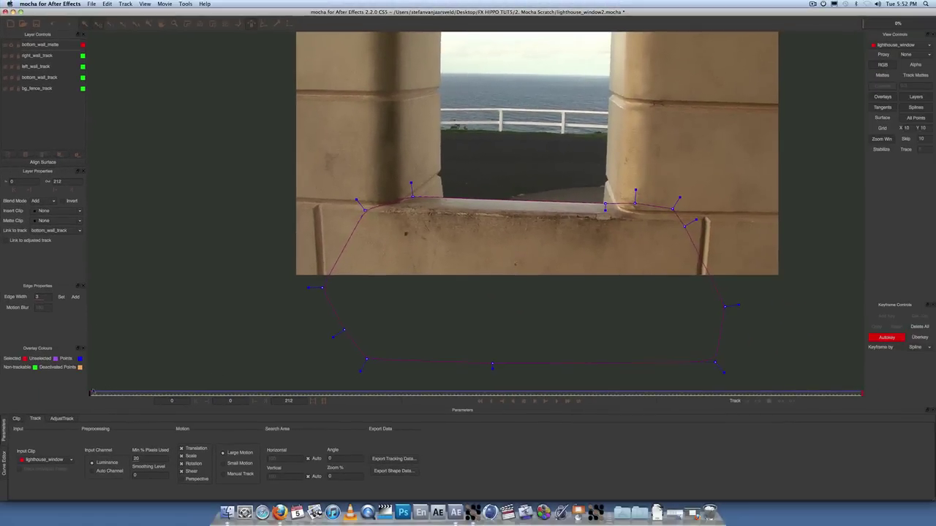
# - Scrub forward through the clip and keyframe spline corrections on the bottom wall matte at frames 16 and 92
pyautogui.moveTo(92, 395); pyautogui.dragTo(177, 394)
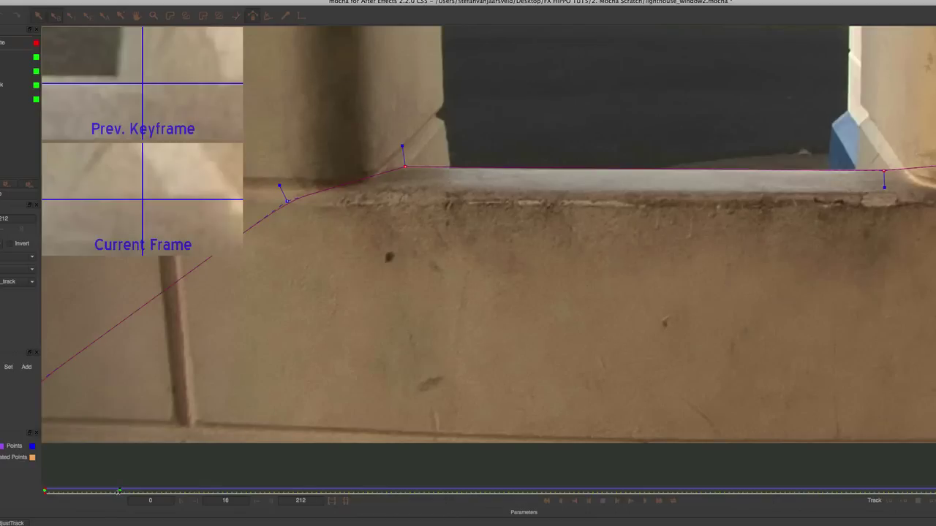
pyautogui.moveTo(118, 493)
pyautogui.mouseDown()
pyautogui.moveTo(46, 492)
pyautogui.moveTo(119, 492)
pyautogui.mouseUp()
pyautogui.moveTo(119, 492); pyautogui.dragTo(256, 493)
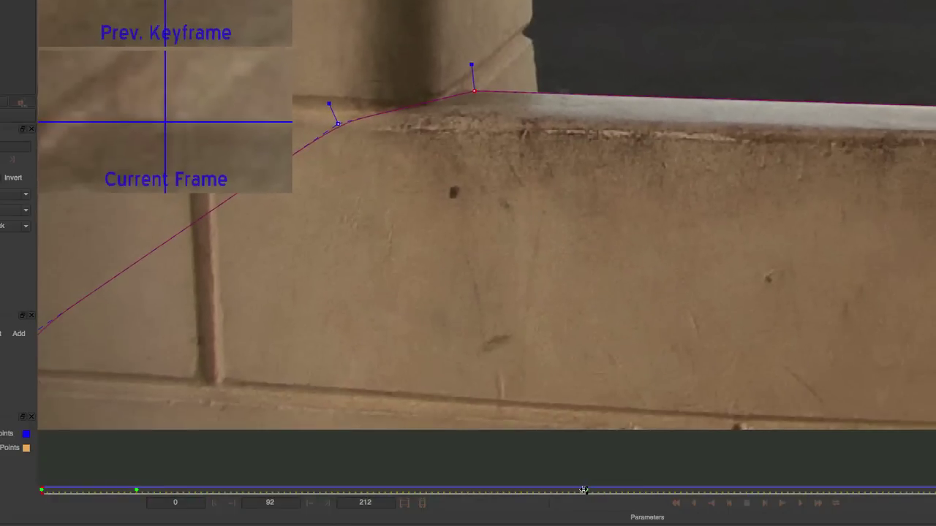
pyautogui.moveTo(584, 490); pyautogui.dragTo(766, 503)
pyautogui.moveTo(690, 498); pyautogui.dragTo(804, 497)
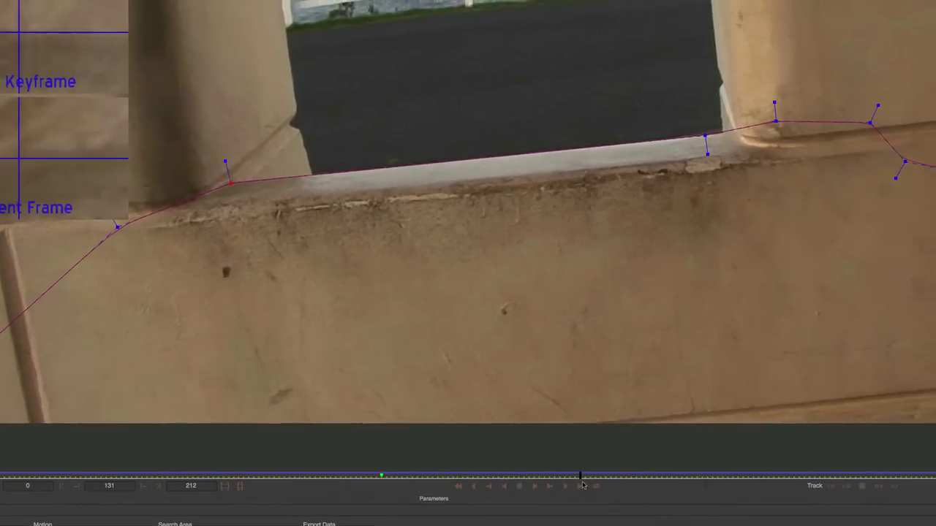
# - Scrub through the whole clip to frame 212, checking how the bottom wall matte follows the ledge and stays outside the frame
pyautogui.moveTo(639, 486); pyautogui.dragTo(14, 476)
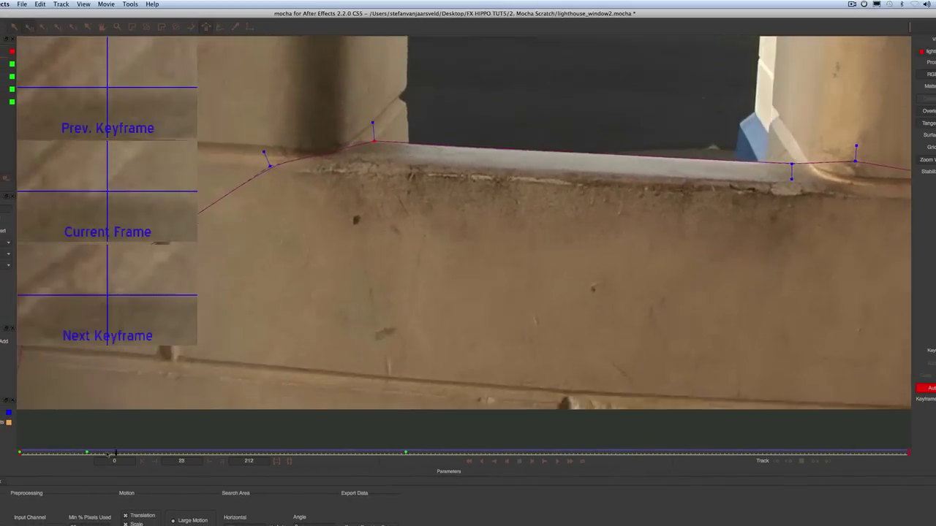
pyautogui.moveTo(107, 455); pyautogui.dragTo(514, 481)
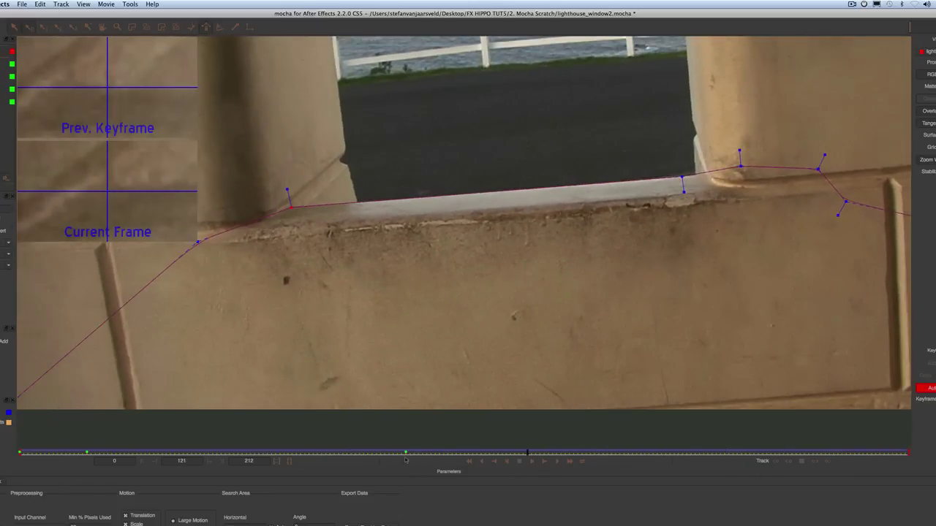
pyautogui.moveTo(405, 459); pyautogui.dragTo(167, 450)
pyautogui.press('z')
pyautogui.moveTo(522, 178); pyautogui.dragTo(466, 307)
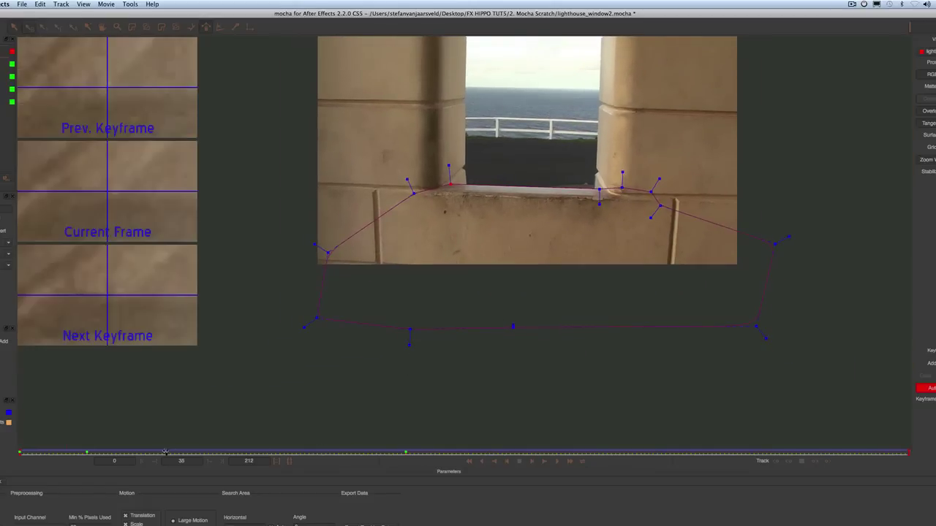
pyautogui.moveTo(166, 452); pyautogui.dragTo(910, 455)
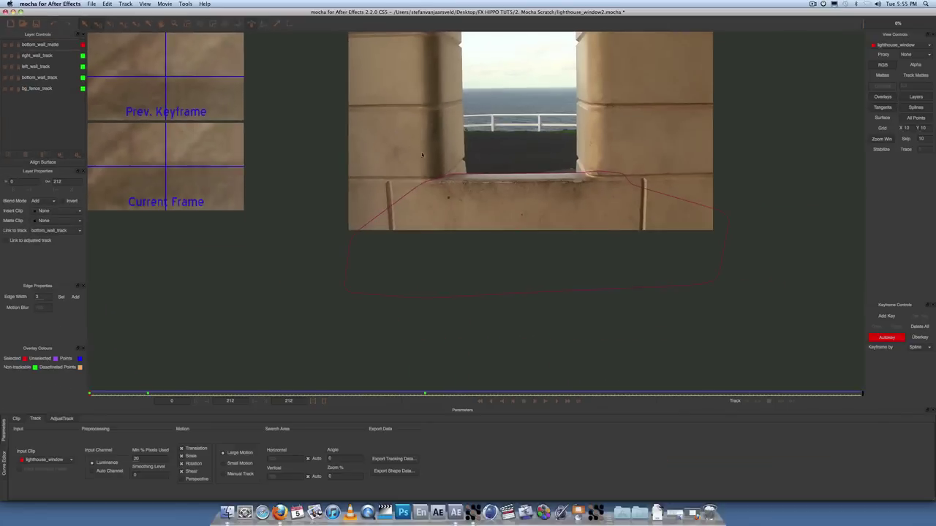
# - At frame 212, start a new X-spline on the bottom wall and trace from the ledge up the left pillar's inner edge
pyautogui.scroll(5, 422, 154)
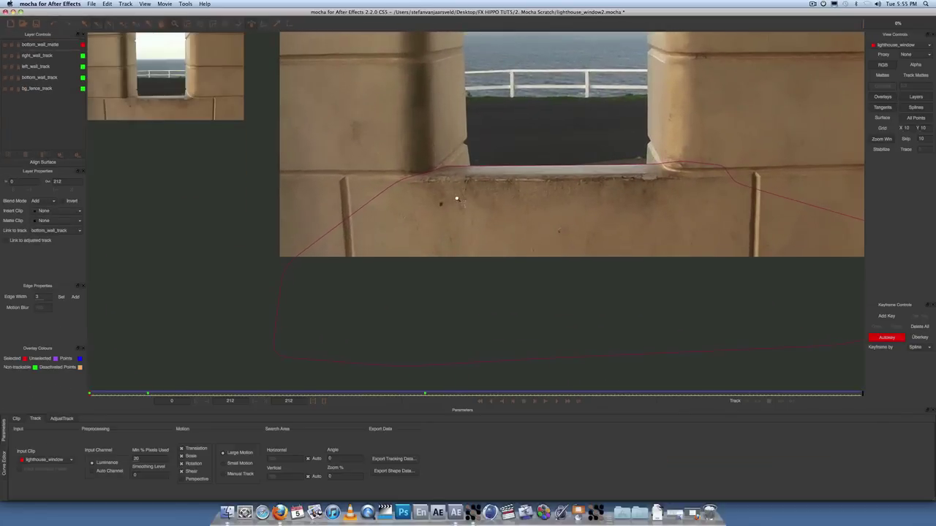
pyautogui.moveTo(468, 175); pyautogui.dragTo(498, 294)
pyautogui.press('z')
pyautogui.moveTo(493, 213); pyautogui.dragTo(483, 238)
pyautogui.scroll(3, 483, 238)
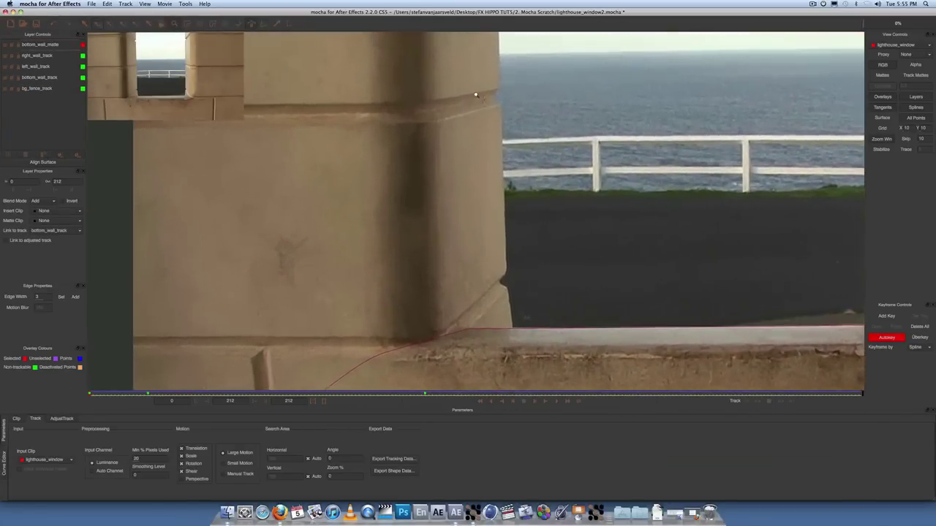
pyautogui.scroll(1, 528, 147)
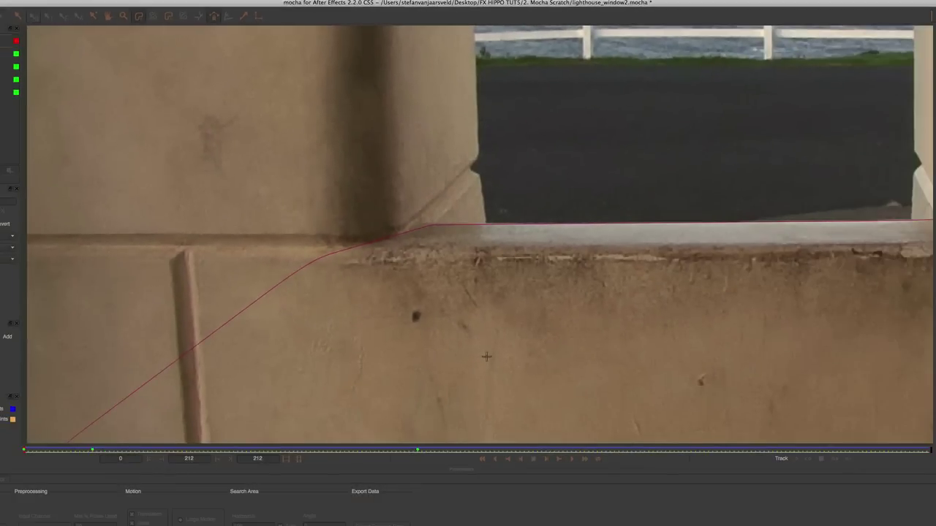
pyautogui.click(486, 343)
pyautogui.click(486, 377)
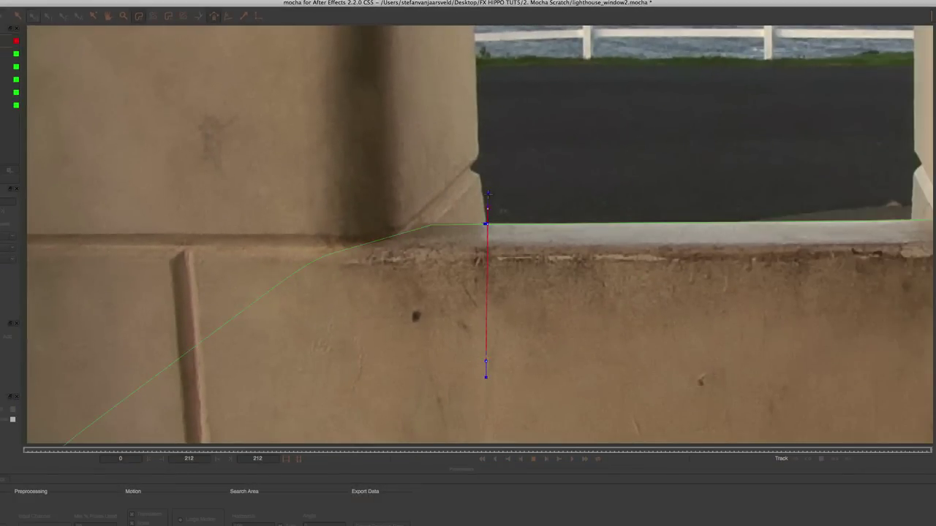
pyautogui.click(480, 196)
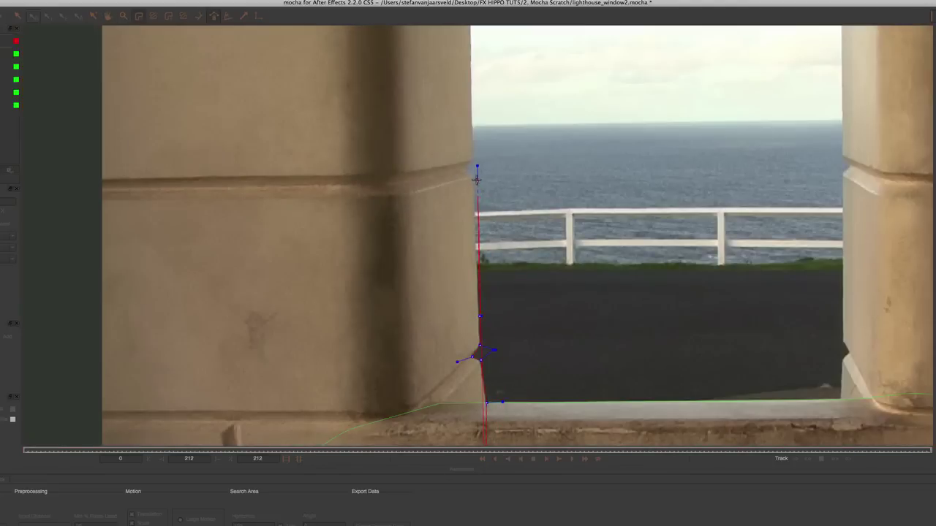
# - Continue the spline up the left pillar's inner edge, following the notches at the stone block joints
pyautogui.click(474, 178)
pyautogui.click(464, 171)
pyautogui.press('x')
pyautogui.moveTo(492, 145); pyautogui.dragTo(466, 314)
pyautogui.moveTo(448, 161); pyautogui.dragTo(445, 142)
pyautogui.click(446, 143)
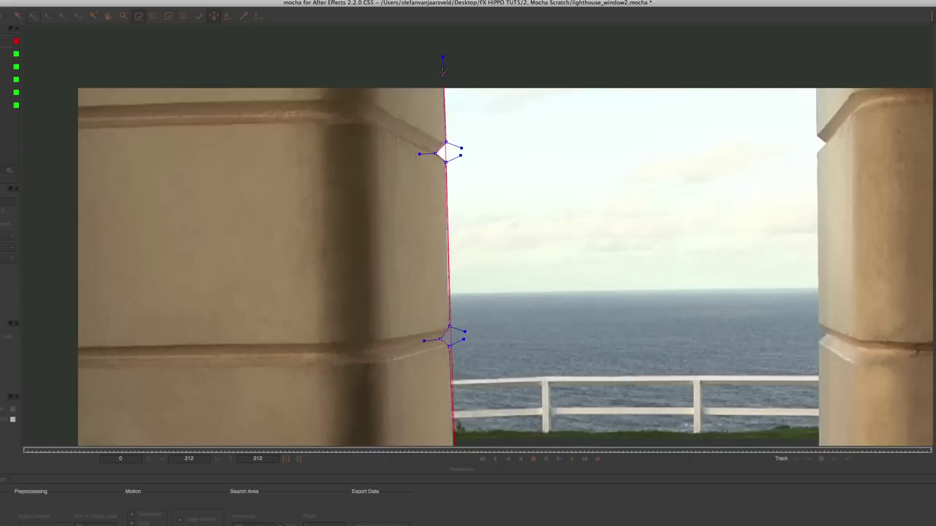
# - Extend the left pillar's spline above the frame's upper edge, adding points for a further notch outside the picture
pyautogui.press('x')
pyautogui.moveTo(445, 89); pyautogui.dragTo(438, 217)
pyautogui.moveTo(443, 118)
pyautogui.mouseDown()
pyautogui.moveTo(437, 142)
pyautogui.moveTo(428, 132)
pyautogui.moveTo(440, 125)
pyautogui.mouseUp()
pyautogui.click(441, 124)
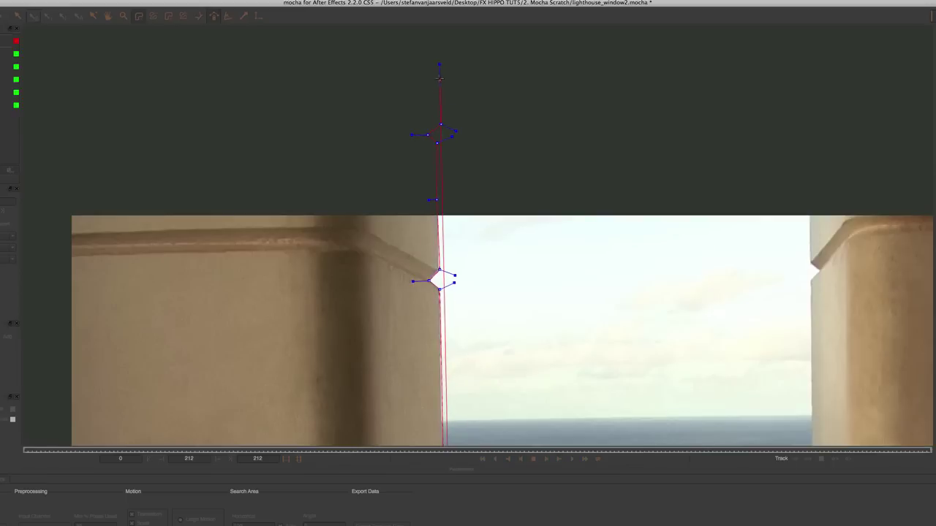
pyautogui.click(439, 69)
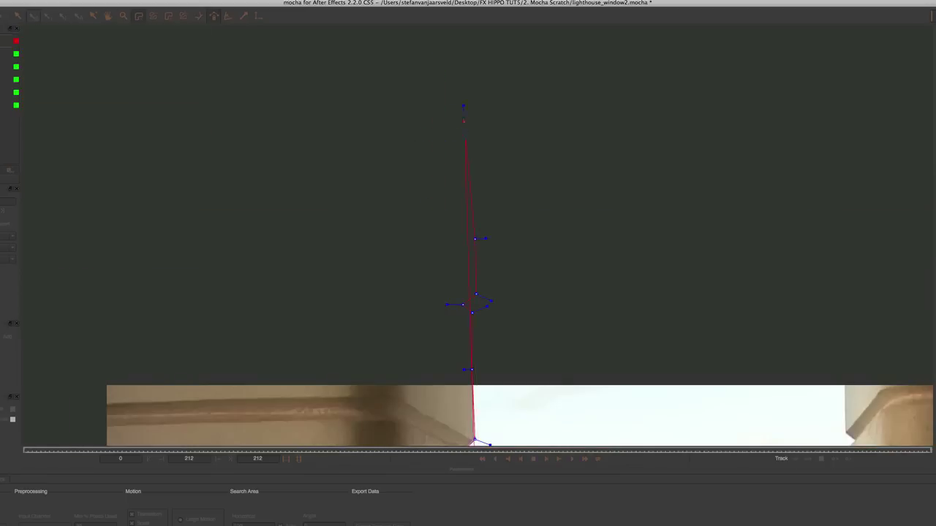
pyautogui.click(463, 120)
# - Carry the left pillar's spline from above the frame around and down well outside the picture's left edge
pyautogui.moveTo(177, 210); pyautogui.dragTo(599, 149)
pyautogui.click(226, 79)
pyautogui.moveTo(237, 117); pyautogui.dragTo(251, 107)
pyautogui.click(195, 340)
pyautogui.moveTo(252, 381); pyautogui.dragTo(255, 77)
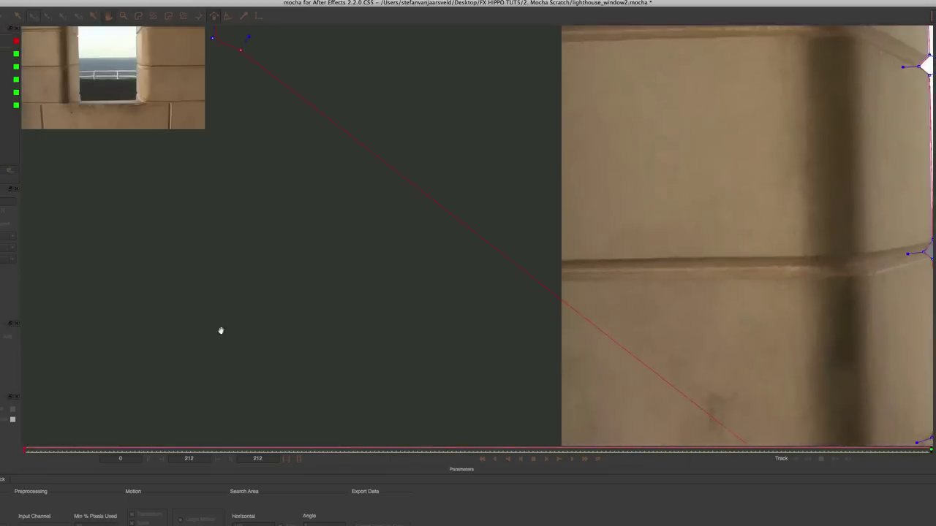
pyautogui.moveTo(292, 427); pyautogui.dragTo(298, 60)
pyautogui.click(193, 362)
# - Run the left pillar's spline beneath the picture and back up into the bottom wall to complete the outline
pyautogui.moveTo(299, 284); pyautogui.dragTo(283, 4)
pyautogui.click(350, 356)
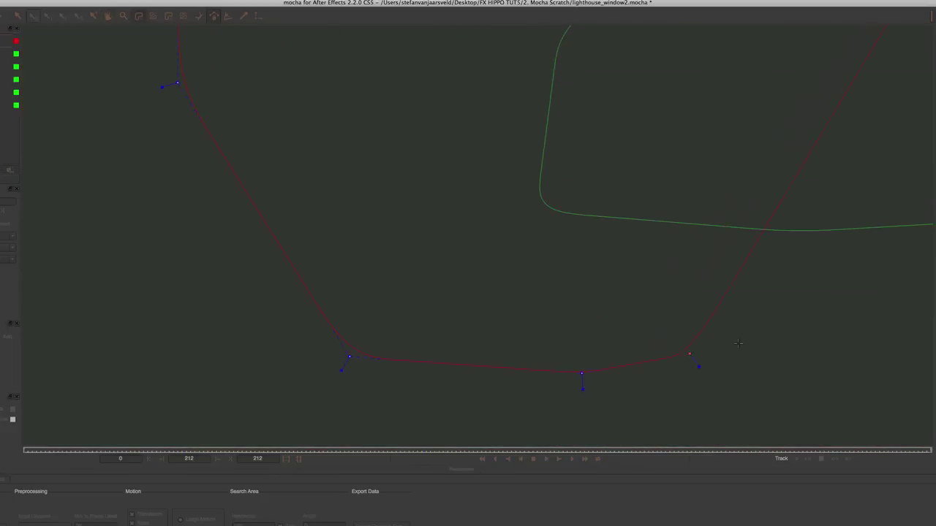
pyautogui.moveTo(706, 249); pyautogui.dragTo(349, 434)
pyautogui.click(516, 348)
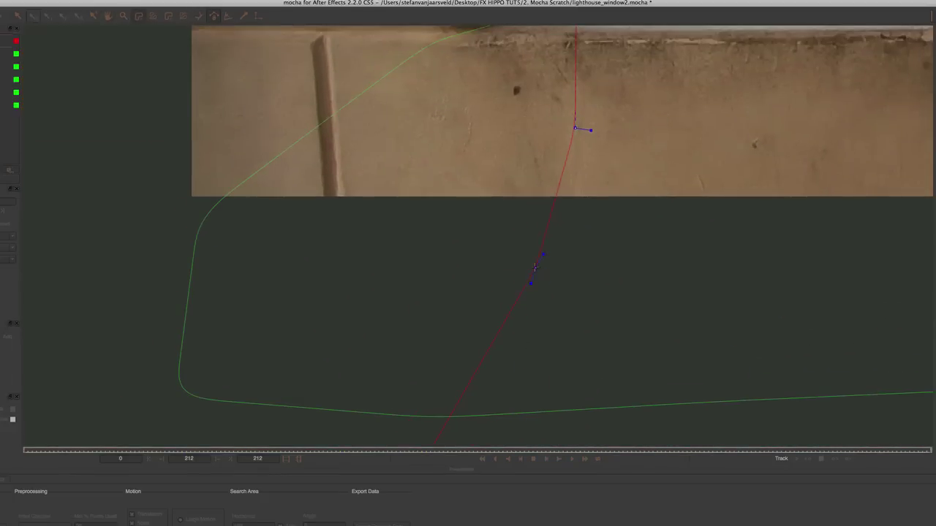
pyautogui.scroll(-5, 538, 222)
pyautogui.scroll(3, 501, 412)
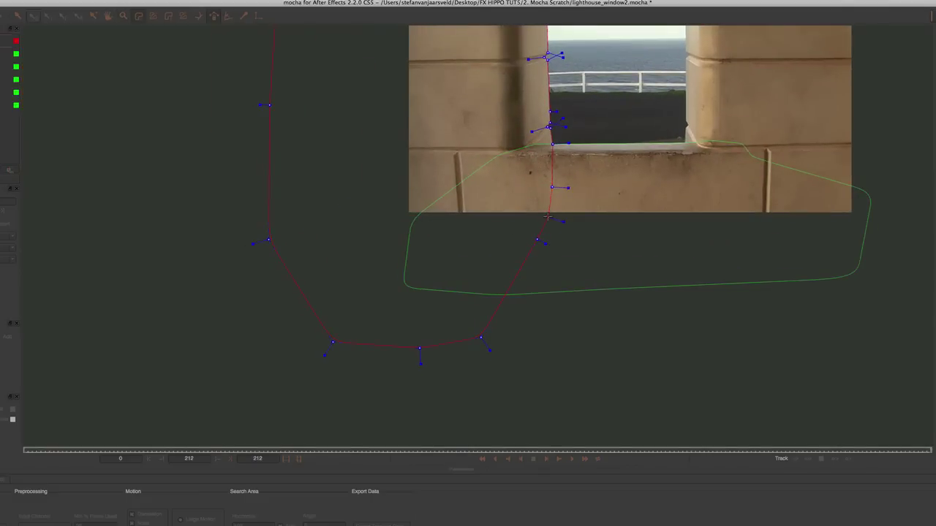
pyautogui.click(548, 217)
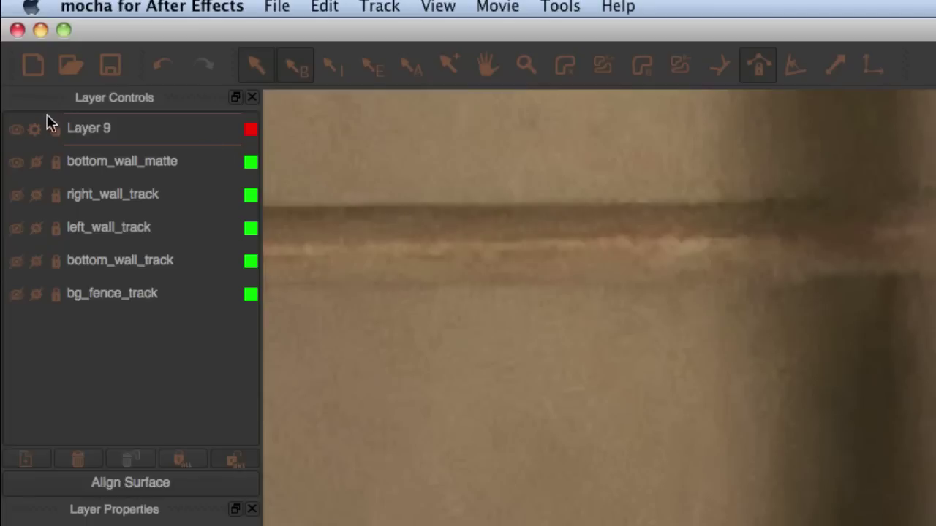
# - Rename Layer 9 as left_wall_matte and link it to left_wall_track
pyautogui.moveTo(113, 128); pyautogui.dragTo(32, 120)
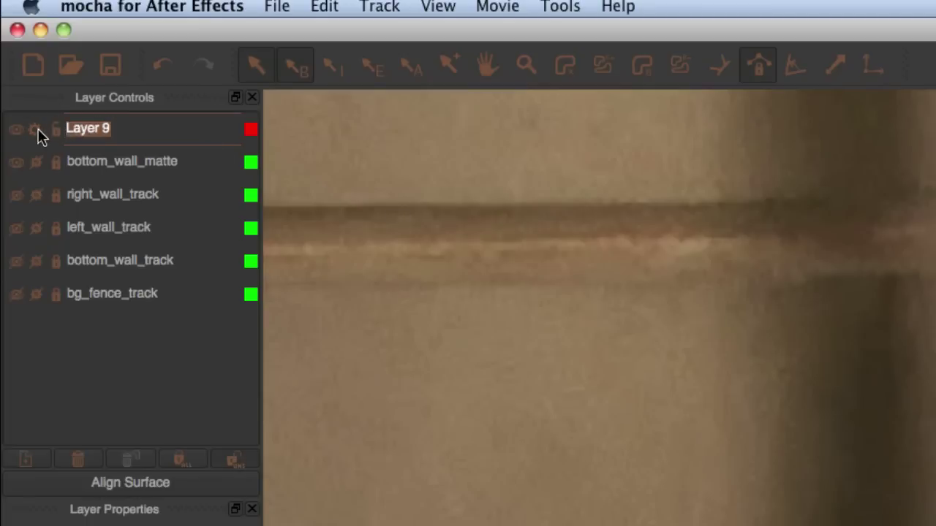
pyautogui.write('left_wall_matte')
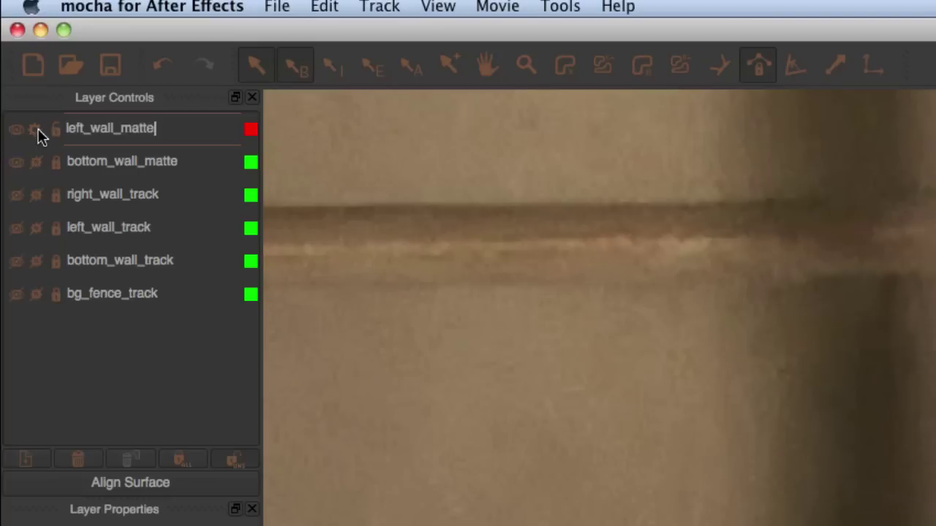
pyautogui.click(112, 158)
pyautogui.click(117, 139)
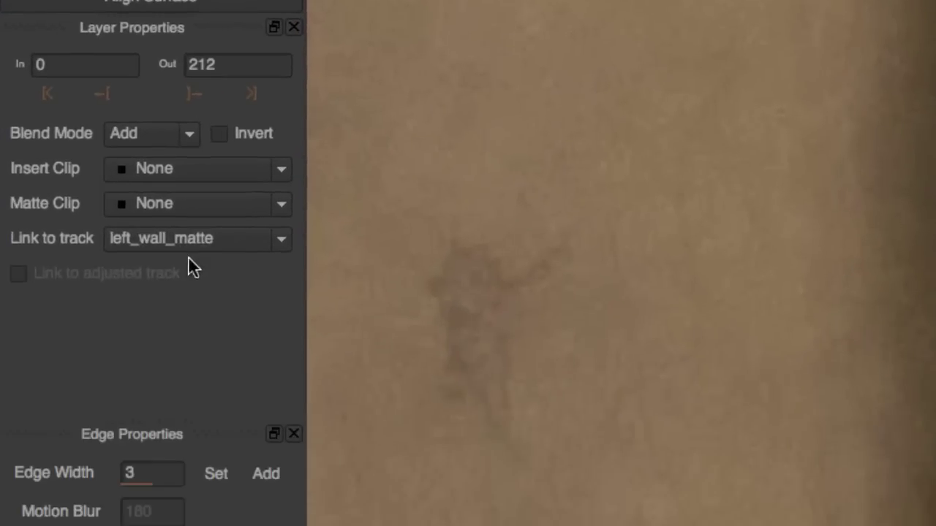
pyautogui.click(219, 241)
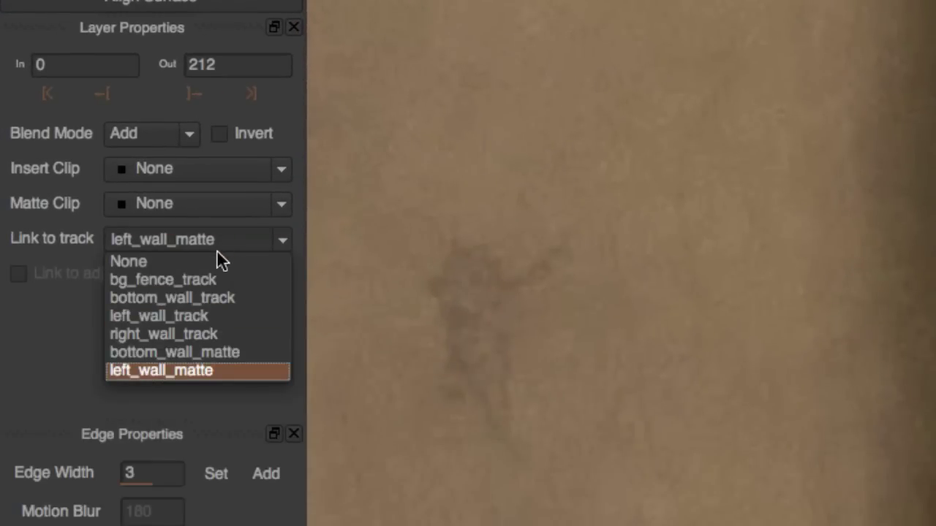
pyautogui.click(205, 322)
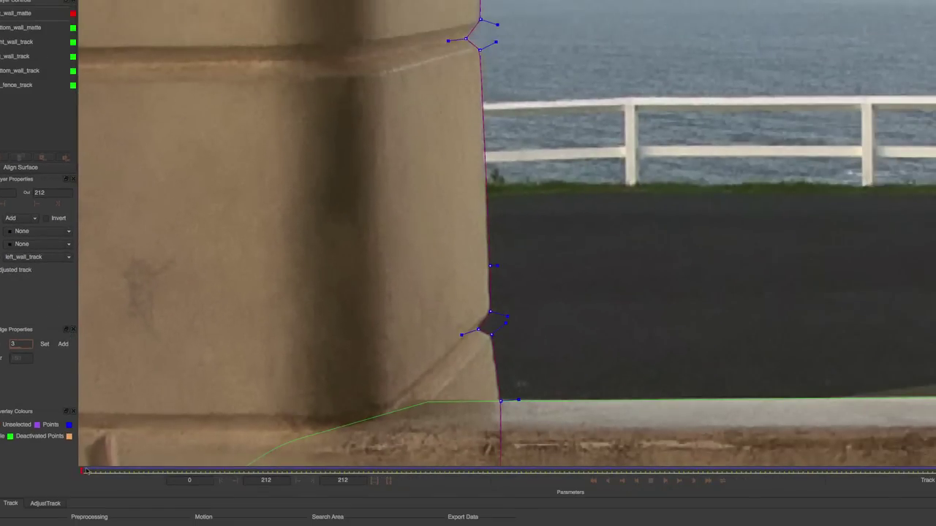
# - Scrub from the start of the clip to frame 135, checking how the left pillar's matte follows the stone
pyautogui.click(86, 472)
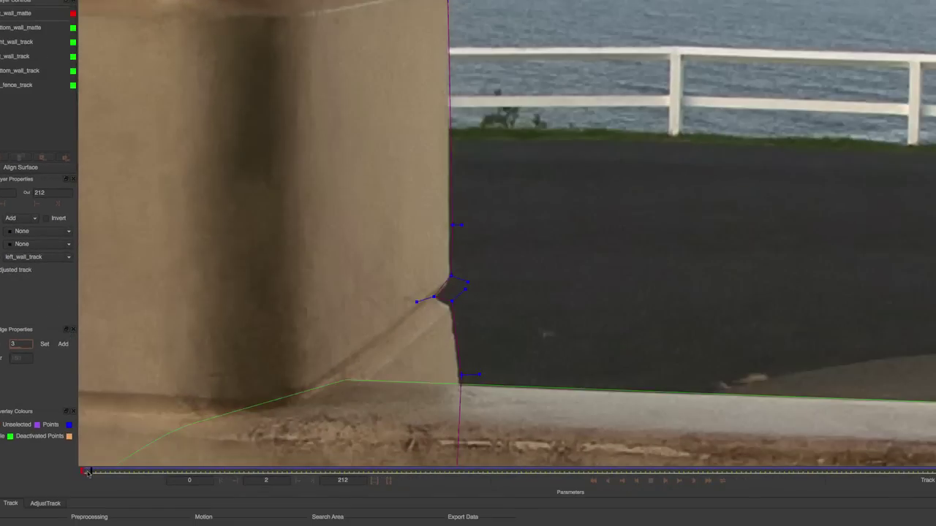
pyautogui.moveTo(86, 471); pyautogui.dragTo(517, 482)
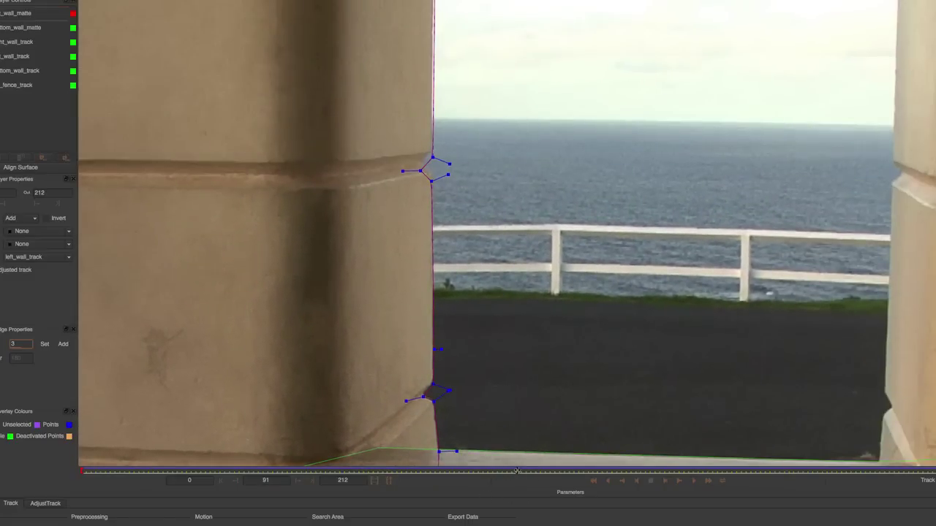
pyautogui.moveTo(517, 472); pyautogui.dragTo(727, 469)
# - At frame 135, inspect the left pillar's spline up close from above the frame down to the ledge
pyautogui.press('x')
pyautogui.moveTo(474, 138); pyautogui.dragTo(599, 407)
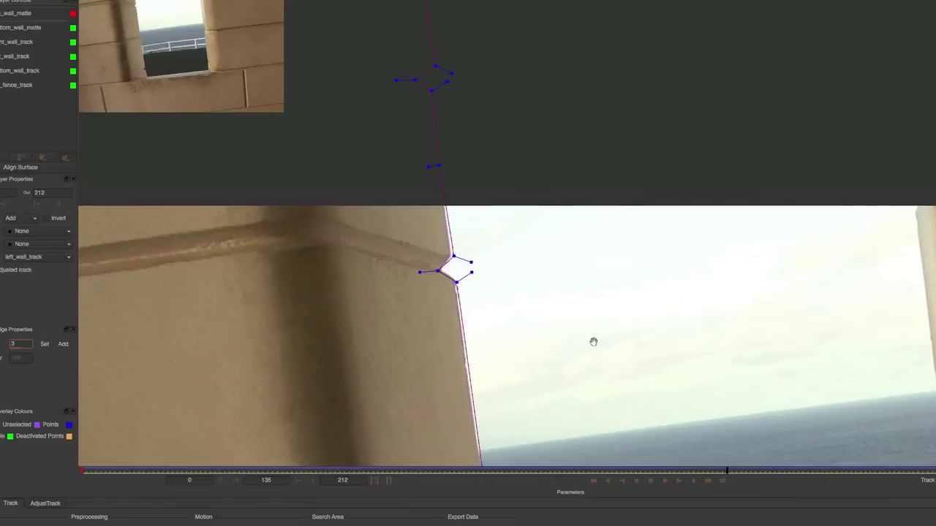
pyautogui.press('z')
pyautogui.moveTo(569, 221); pyautogui.dragTo(566, 310)
pyautogui.moveTo(572, 368); pyautogui.dragTo(574, 165)
pyautogui.moveTo(512, 373); pyautogui.dragTo(507, 146)
pyautogui.press('x')
pyautogui.moveTo(561, 377); pyautogui.dragTo(599, 45)
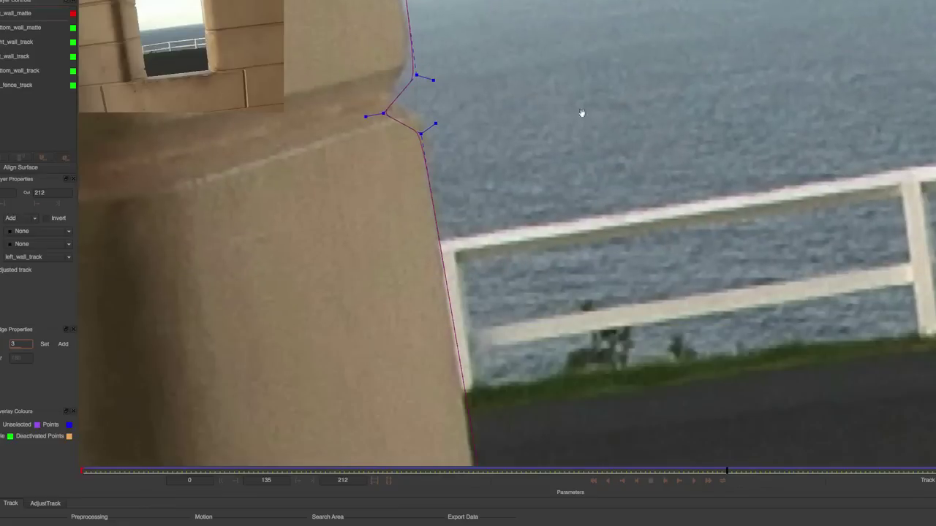
pyautogui.moveTo(536, 317); pyautogui.dragTo(525, 46)
pyautogui.moveTo(506, 289); pyautogui.dragTo(489, 115)
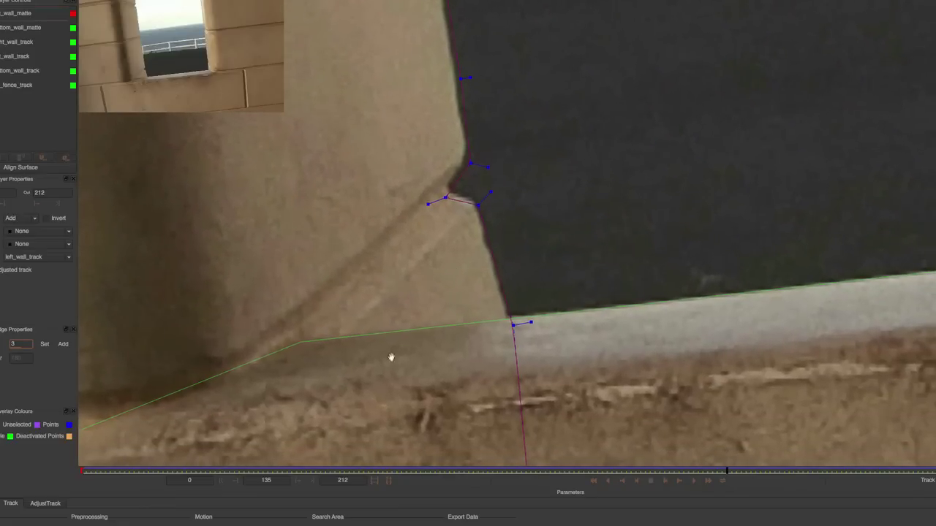
# - Return to frame 0 and move the left pillar's spline points at the lower notch and ledge onto the stone edge
pyautogui.click(92, 472)
pyautogui.moveTo(91, 472); pyautogui.dragTo(63, 475)
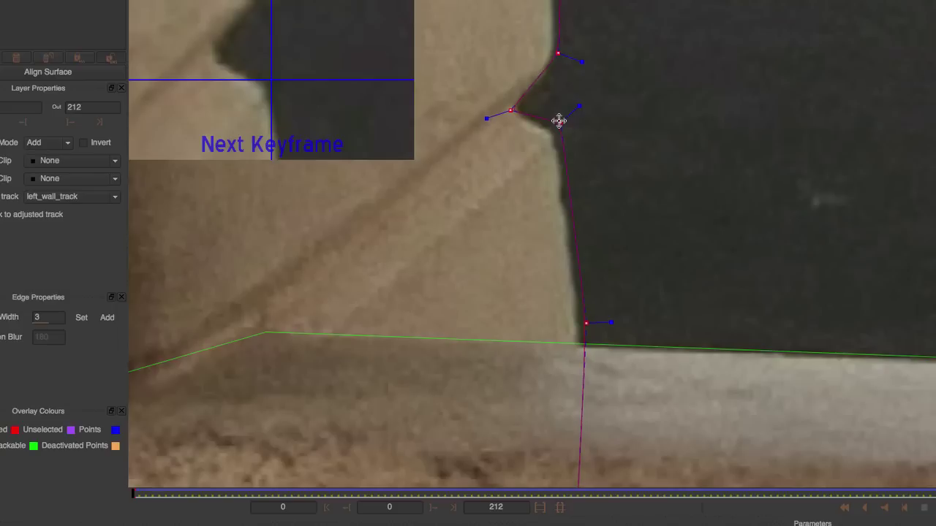
pyautogui.click(589, 169)
pyautogui.moveTo(560, 122); pyautogui.dragTo(553, 128)
pyautogui.moveTo(586, 323); pyautogui.dragTo(583, 323)
pyautogui.moveTo(578, 99); pyautogui.dragTo(611, 370)
pyautogui.moveTo(598, 187); pyautogui.dragTo(591, 188)
# - At frame 0, fit the left pillar's spline points to the middle notch
pyautogui.moveTo(665, 119); pyautogui.dragTo(746, 512)
pyautogui.moveTo(687, 143); pyautogui.dragTo(687, 145)
pyautogui.moveTo(606, 114); pyautogui.dragTo(608, 114)
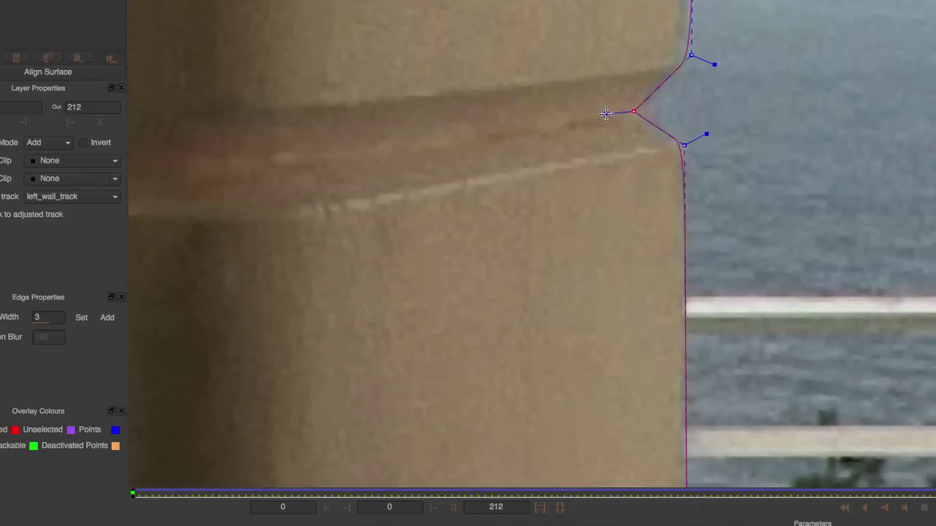
pyautogui.moveTo(634, 111); pyautogui.dragTo(687, 306)
pyautogui.moveTo(662, 309); pyautogui.dragTo(667, 313)
pyautogui.moveTo(680, 146); pyautogui.dragTo(706, 468)
# - At frame 0, move the left pillar's spline points at the upper notch onto the stone edge
pyautogui.moveTo(644, 14); pyautogui.dragTo(854, 157)
pyautogui.moveTo(692, 90); pyautogui.dragTo(683, 46)
pyautogui.moveTo(742, 90); pyautogui.dragTo(737, 97)
pyautogui.moveTo(683, 46); pyautogui.dragTo(694, 57)
pyautogui.moveTo(738, 96); pyautogui.dragTo(741, 95)
pyautogui.moveTo(774, 468); pyautogui.dragTo(748, 313)
pyautogui.scroll(-5, 922, 435)
pyautogui.moveTo(926, 432); pyautogui.dragTo(887, 8)
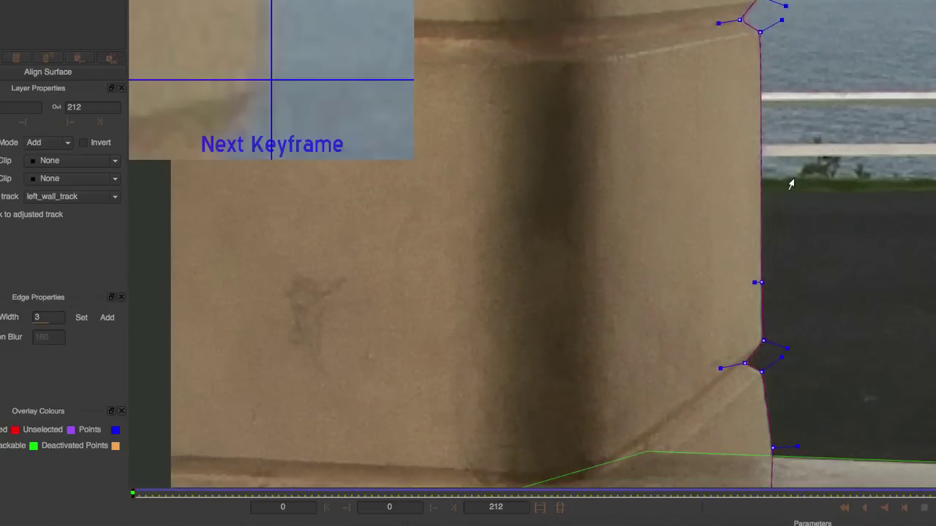
# - Step forward to frame 5 and inspect the left pillar's spline from the middle notch up to the upper notch
pyautogui.press('Right')
pyautogui.press('Right')
pyautogui.press('Right')
pyautogui.press('Right')
pyautogui.press('Right')
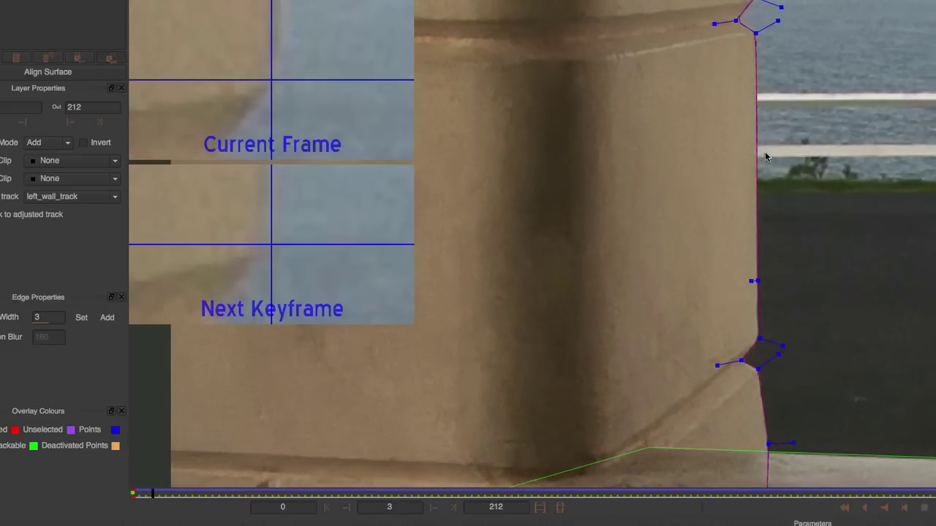
pyautogui.press('z')
pyautogui.moveTo(860, 224); pyautogui.dragTo(858, 373)
pyautogui.press('x')
pyautogui.press('x')
pyautogui.moveTo(858, 2); pyautogui.dragTo(863, 314)
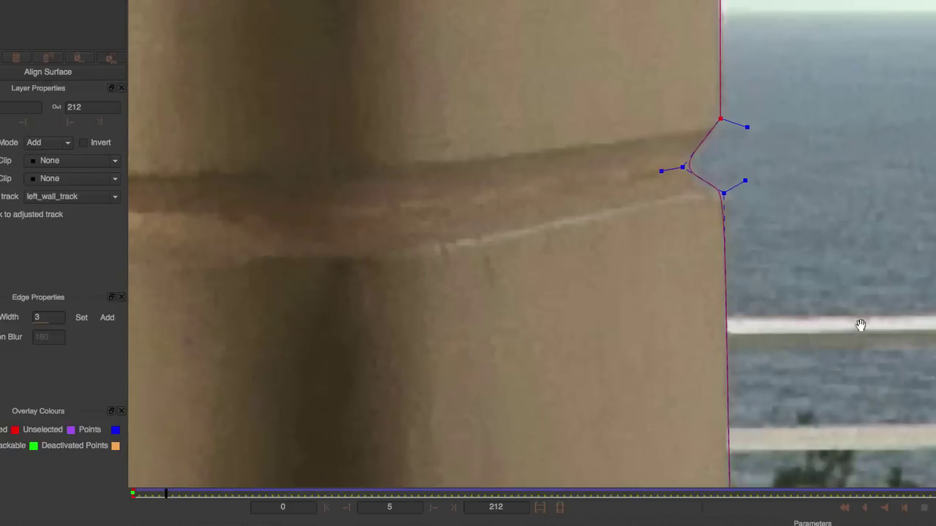
pyautogui.press('x')
pyautogui.moveTo(836, 51); pyautogui.dragTo(856, 370)
pyautogui.moveTo(910, 19); pyautogui.dragTo(915, 279)
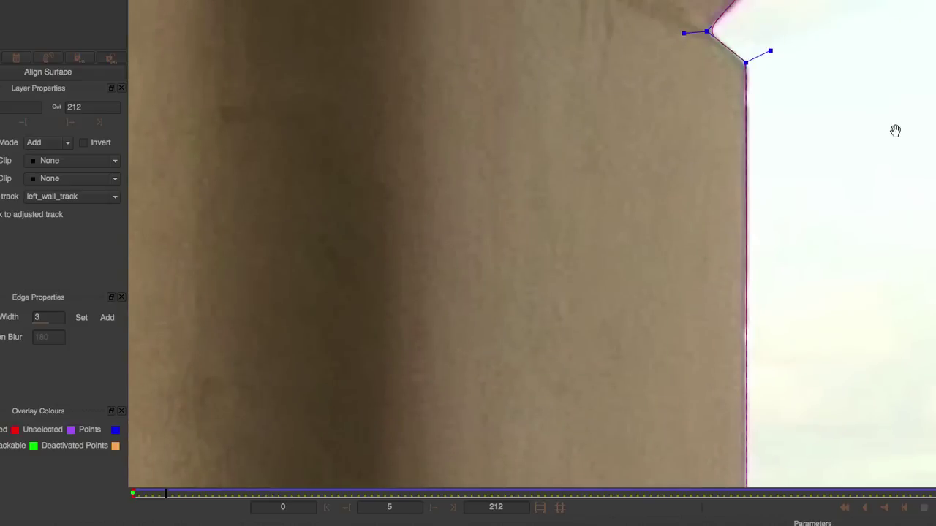
pyautogui.moveTo(893, 127); pyautogui.dragTo(887, 105)
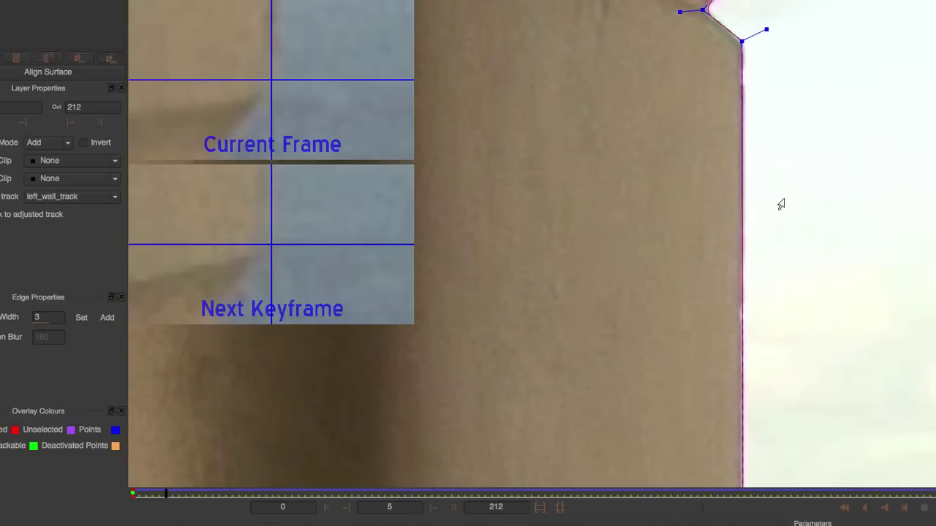
# - Advance to frame 10 and realign the left pillar's spline with the stone edge
pyautogui.press('Right')
pyautogui.press('Right')
pyautogui.press('Right')
pyautogui.press('Right')
pyautogui.press('Right')
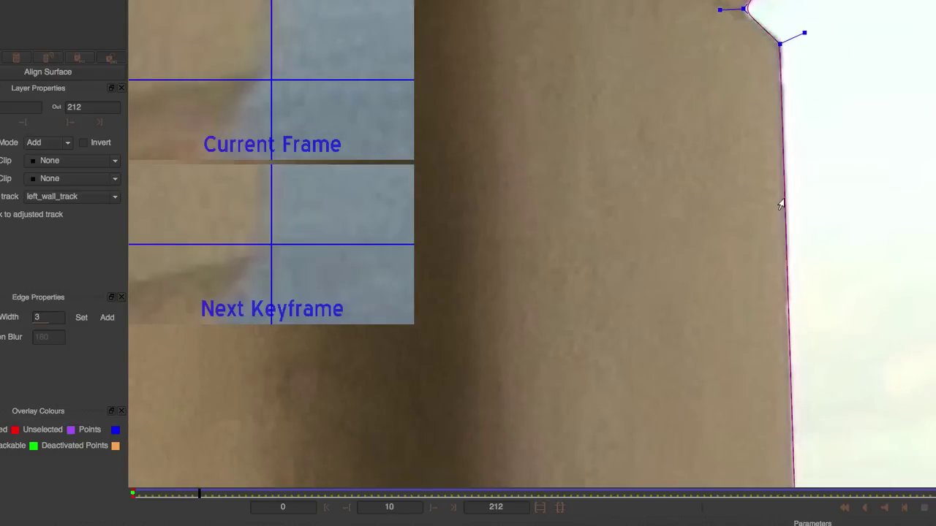
pyautogui.moveTo(883, 431); pyautogui.dragTo(905, 63)
pyautogui.moveTo(926, 296); pyautogui.dragTo(892, 52)
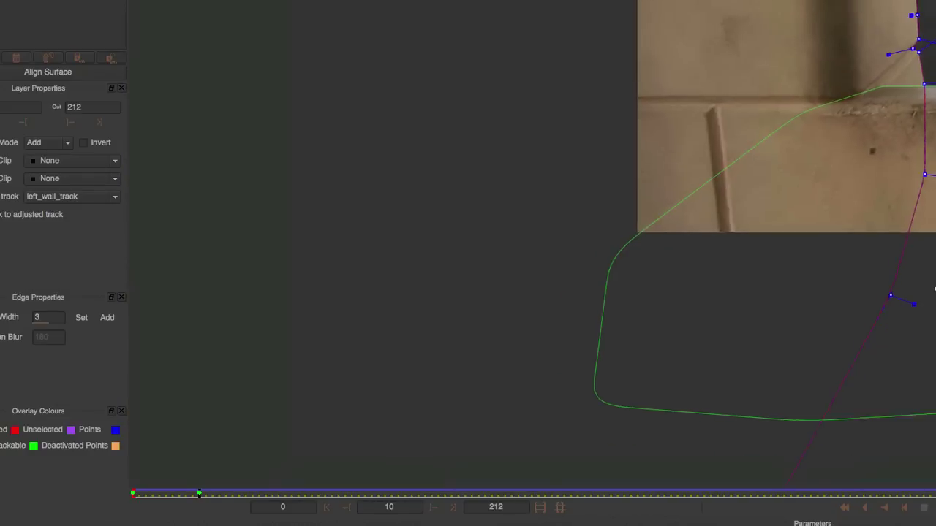
# - At frame 10, nudge the left pillar's spline points around the middle notch to match the stone
pyautogui.scroll(6, 928, 119)
pyautogui.scroll(1, 928, 139)
pyautogui.moveTo(821, 299); pyautogui.dragTo(821, 293)
pyautogui.moveTo(934, 4); pyautogui.dragTo(935, 307)
pyautogui.moveTo(904, 84); pyautogui.dragTo(815, 198)
pyautogui.moveTo(664, 370); pyautogui.dragTo(665, 370)
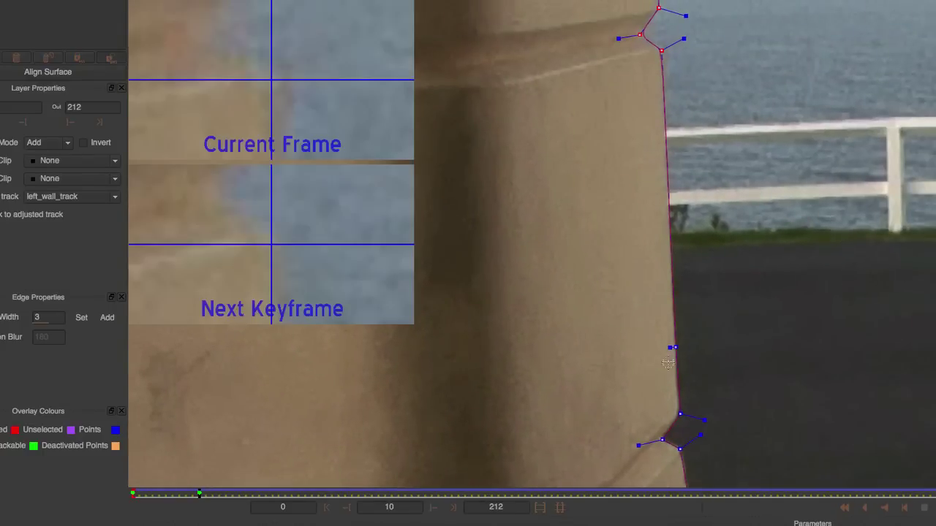
pyautogui.moveTo(838, 85); pyautogui.dragTo(876, 355)
pyautogui.moveTo(808, 1); pyautogui.dragTo(841, 2)
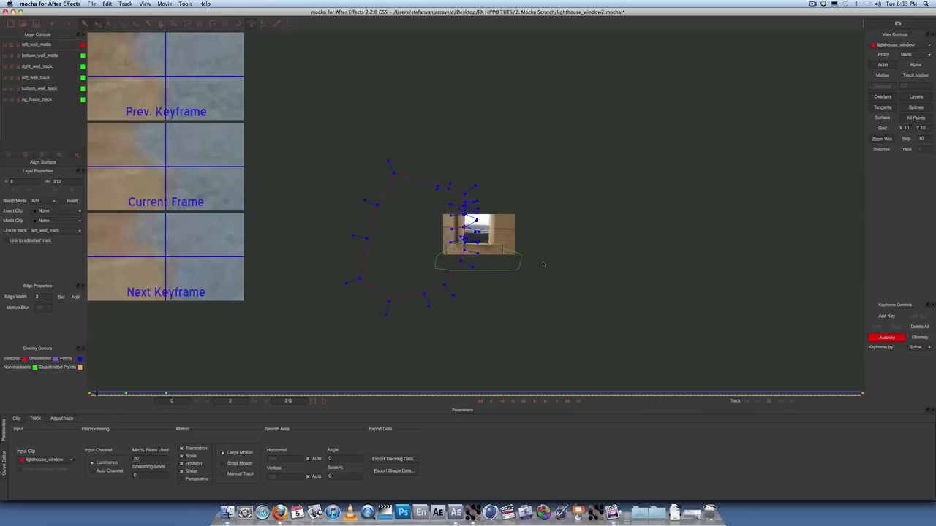
# - Step forward to frame 16 and scrub back, checking how the left pillar's spline moves between keyframes
pyautogui.press('Right')
pyautogui.press('Right')
pyautogui.press('Right')
pyautogui.press('Right')
pyautogui.press('Right')
pyautogui.press('Right')
pyautogui.press('Right')
pyautogui.press('Right')
pyautogui.press('Right')
pyautogui.press('Right')
pyautogui.press('Right')
pyautogui.press('Right')
pyautogui.press('Right')
pyautogui.press('Right')
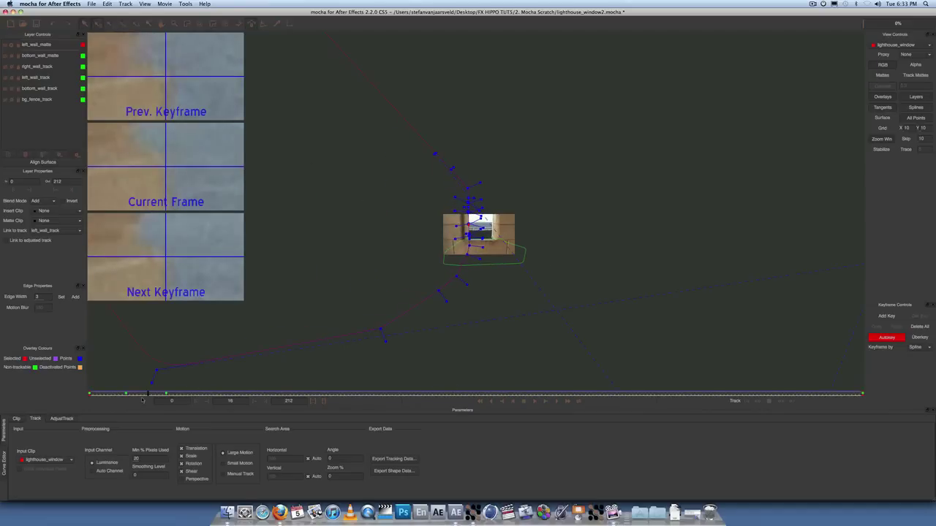
pyautogui.moveTo(141, 394); pyautogui.dragTo(126, 394)
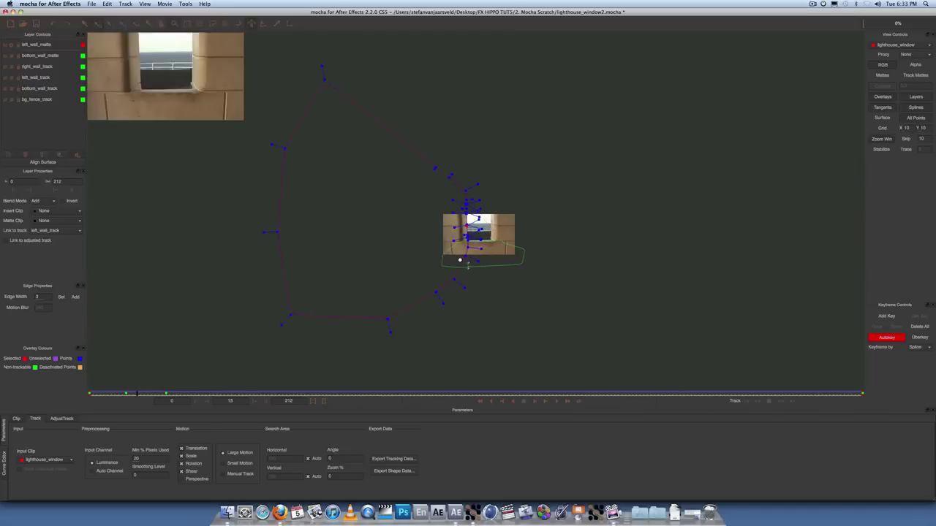
# - Turn on the Stabilize view and select the left pillar spline's middle notch point at frame 0
pyautogui.scroll(10, 436, 260)
pyautogui.moveTo(439, 92); pyautogui.dragTo(506, 325)
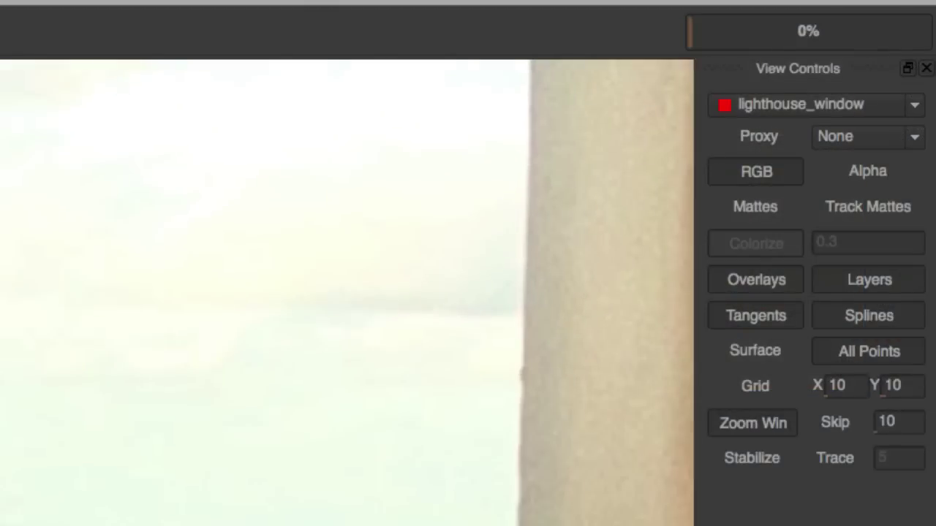
pyautogui.hotkey('alt', '7')
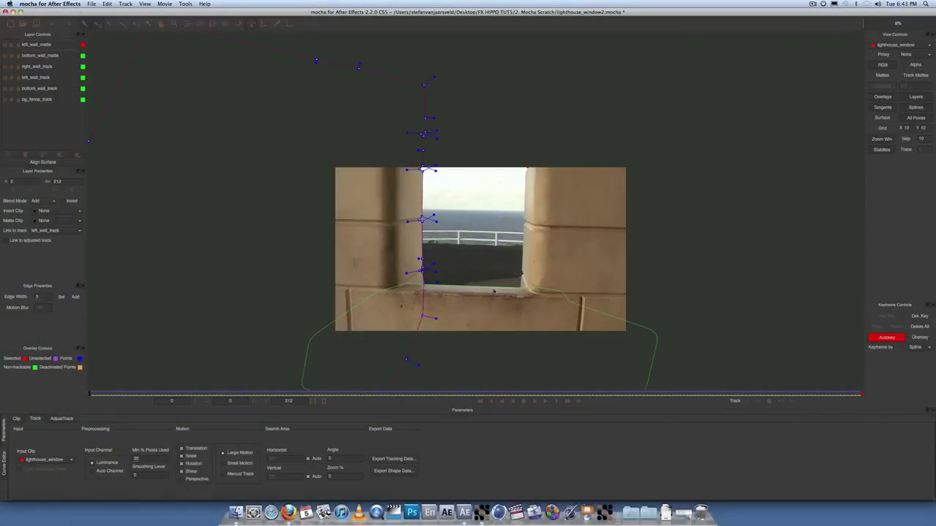
pyautogui.scroll(2, 449, 250)
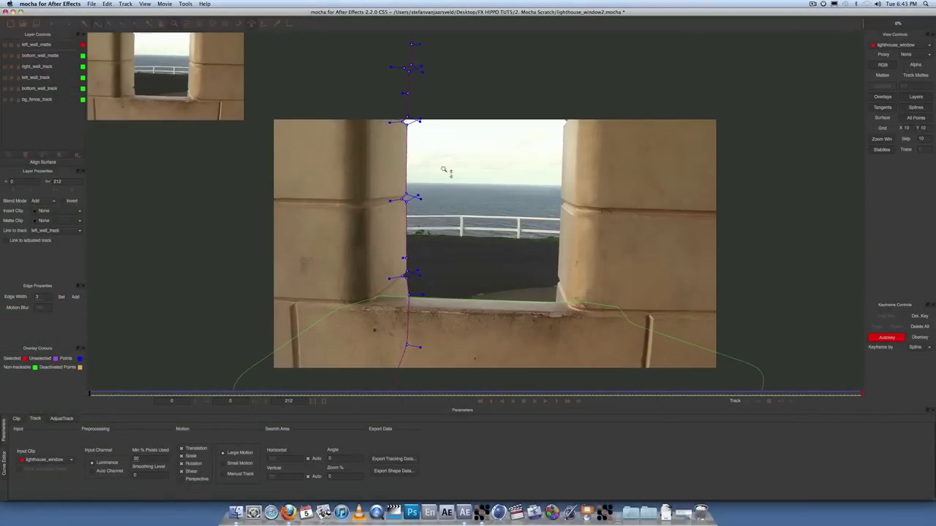
pyautogui.click(401, 199)
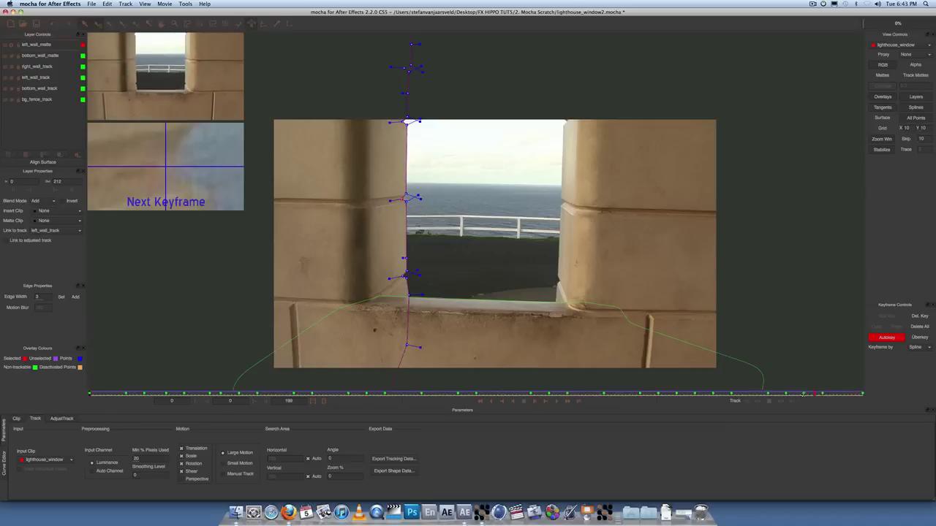
# - Restore the playback out point to frame 212 and scrub the stabilized clip to check the left pillar's spline
pyautogui.moveTo(589, 400); pyautogui.dragTo(872, 401)
pyautogui.click(486, 395)
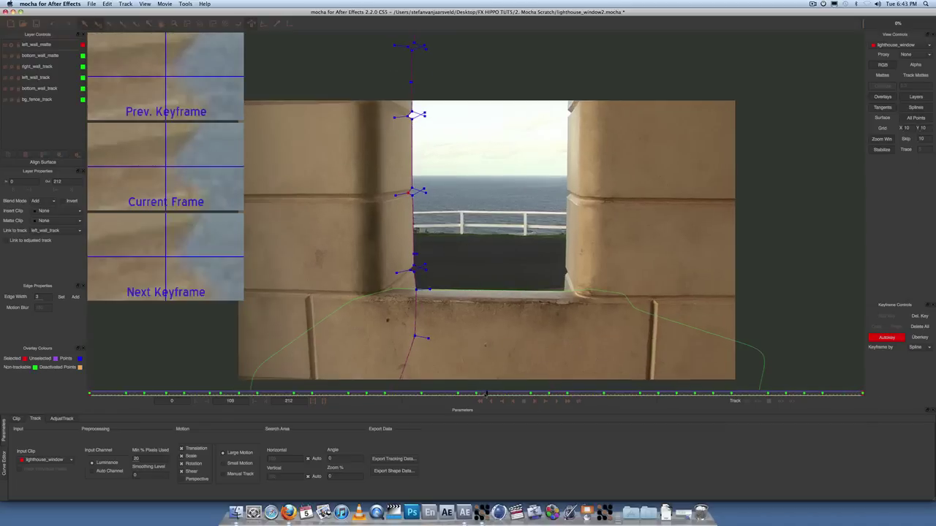
pyautogui.moveTo(487, 395); pyautogui.dragTo(724, 396)
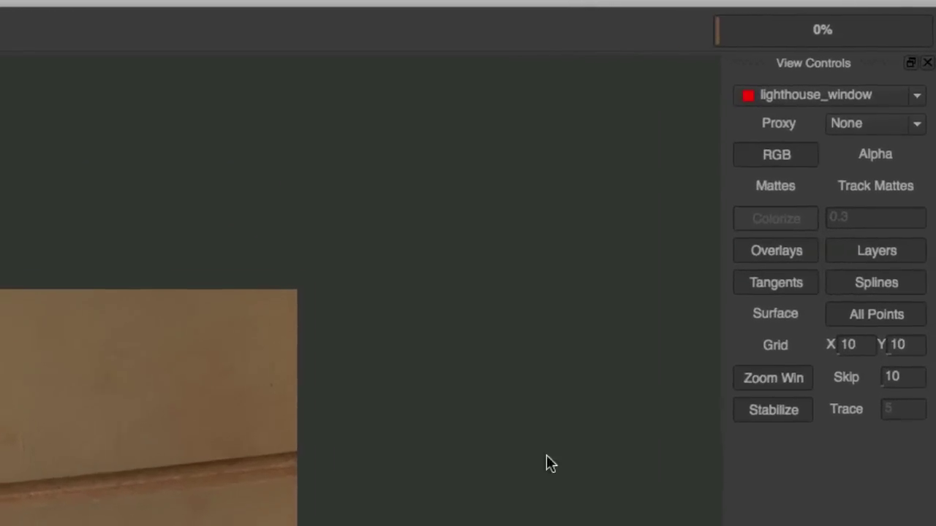
# - Turn on the Mattes display for the clip
pyautogui.click(756, 207)
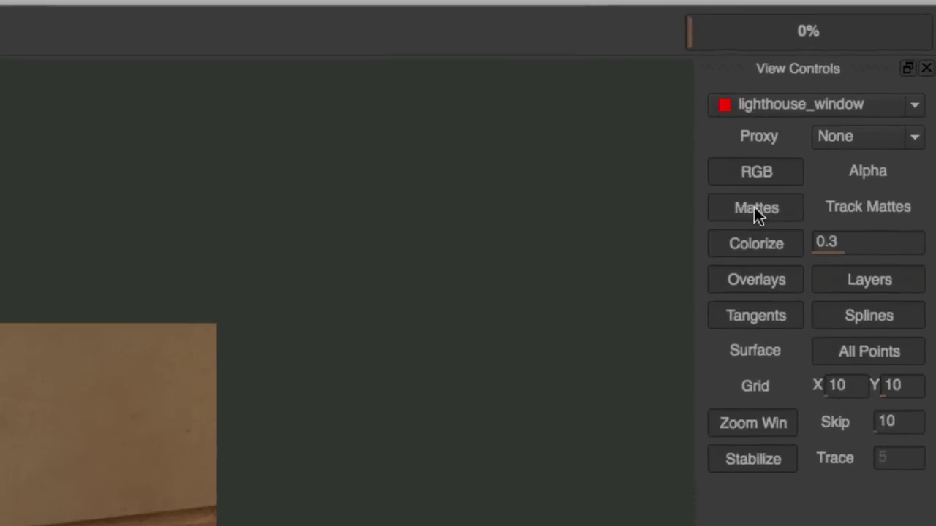
# - Turn off Colorize and Overlays and scrub the clip back to frame 0 to check the bottom and left wall cut-out
pyautogui.click(757, 244)
pyautogui.click(755, 254)
pyautogui.click(757, 277)
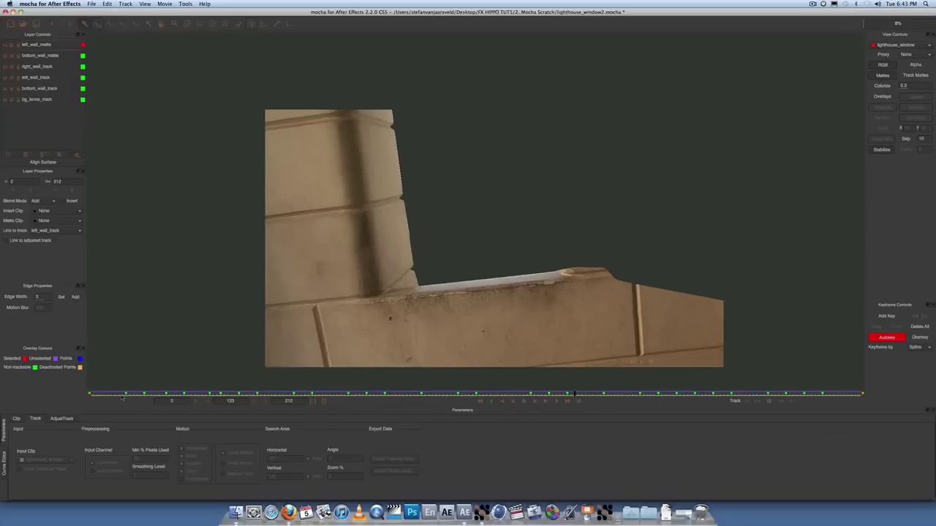
pyautogui.moveTo(122, 396); pyautogui.dragTo(87, 393)
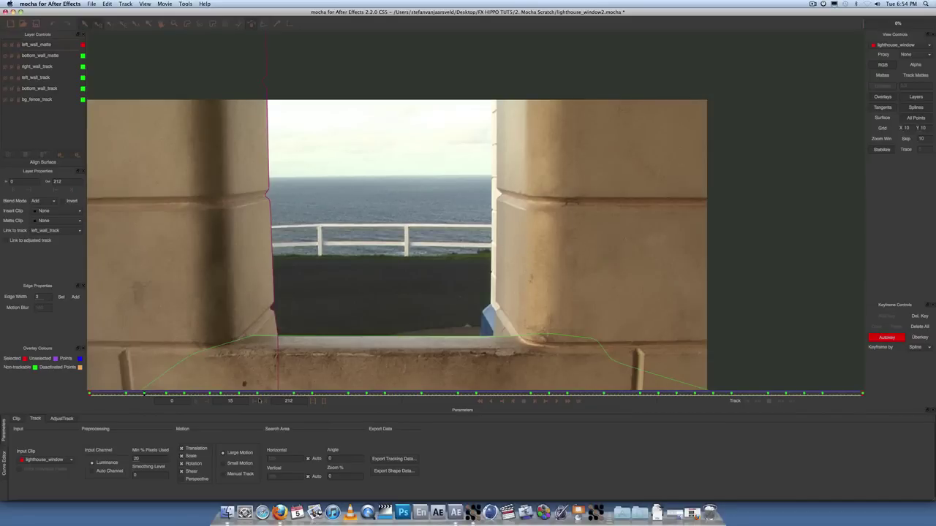
# - Return to frame 0 and create an X-spline layer along the inner edge of the window's right pillar
pyautogui.click(265, 396)
pyautogui.moveTo(266, 394); pyautogui.dragTo(60, 397)
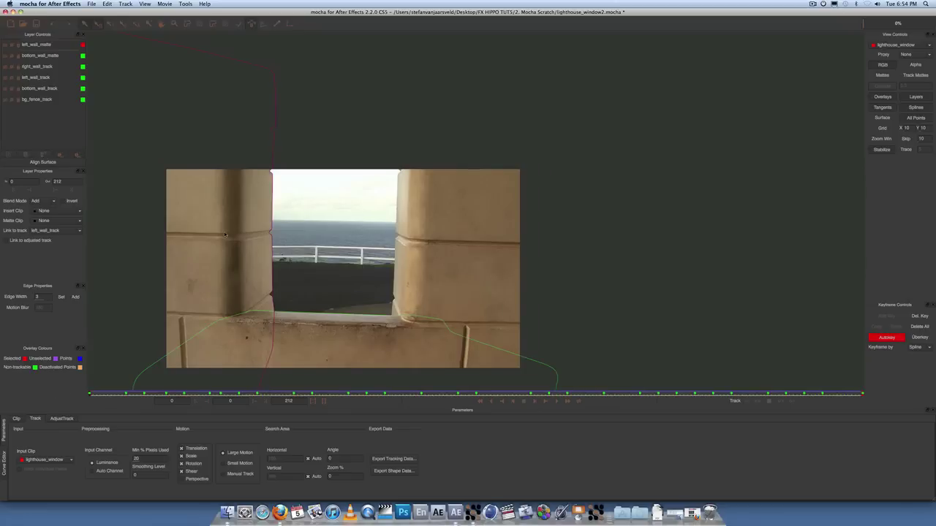
pyautogui.click(187, 25)
pyautogui.press('z')
pyautogui.moveTo(463, 286); pyautogui.dragTo(391, 223)
pyautogui.press('x')
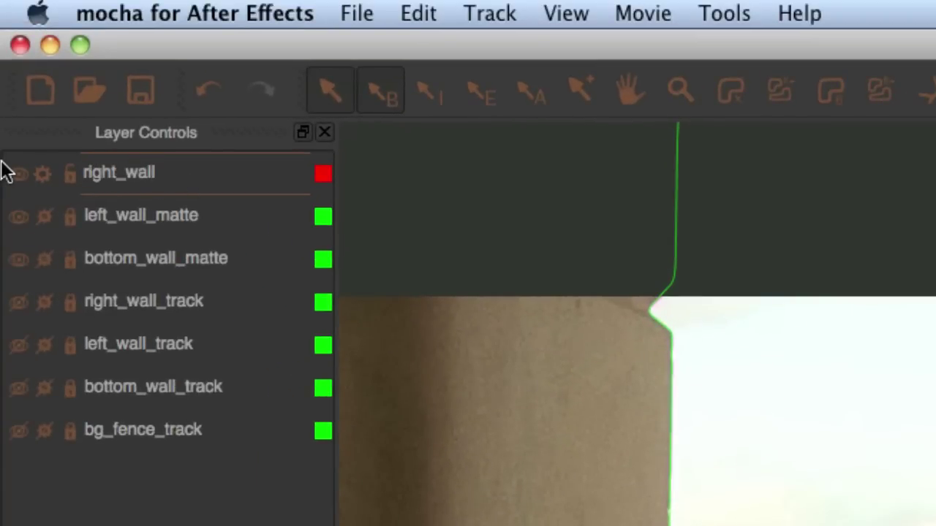
# - Name the new layer right_wall_matte and link it to right_wall_track
pyautogui.write('e')
pyautogui.press('Return')
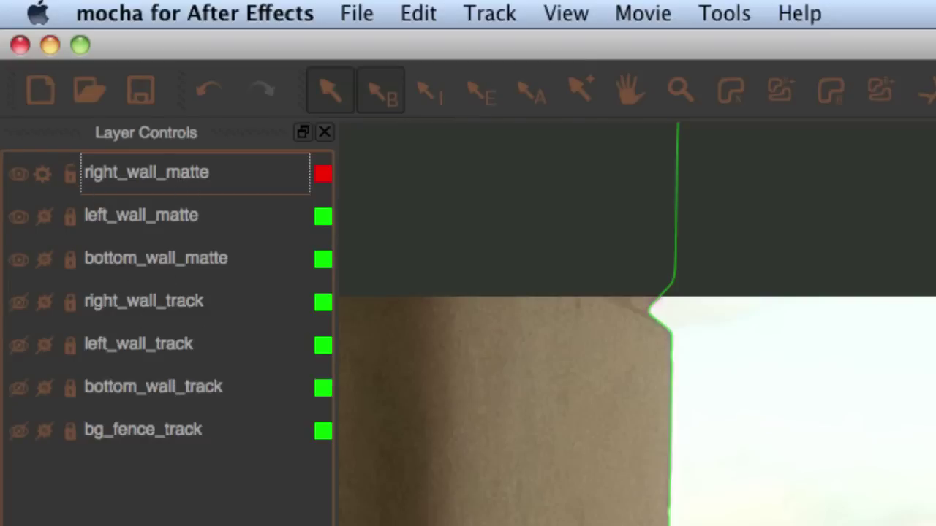
pyautogui.doubleClick(136, 175)
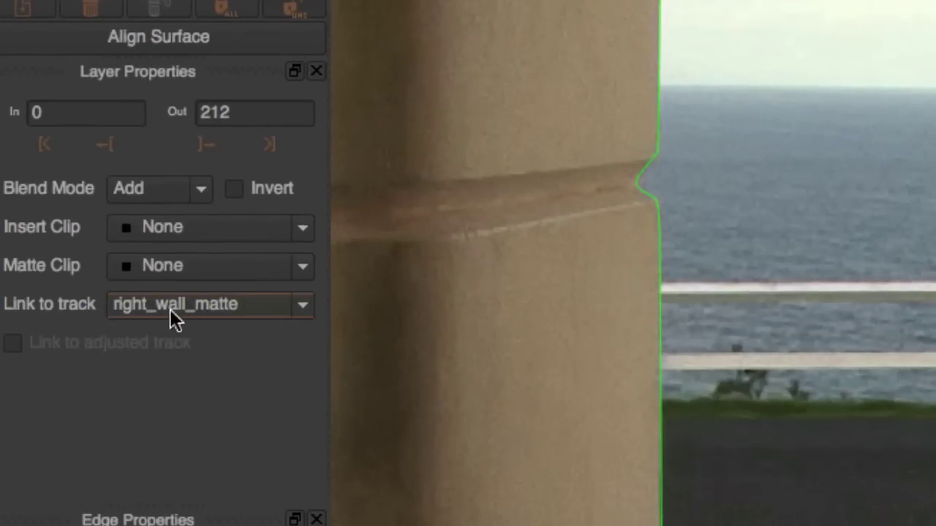
pyautogui.click(183, 314)
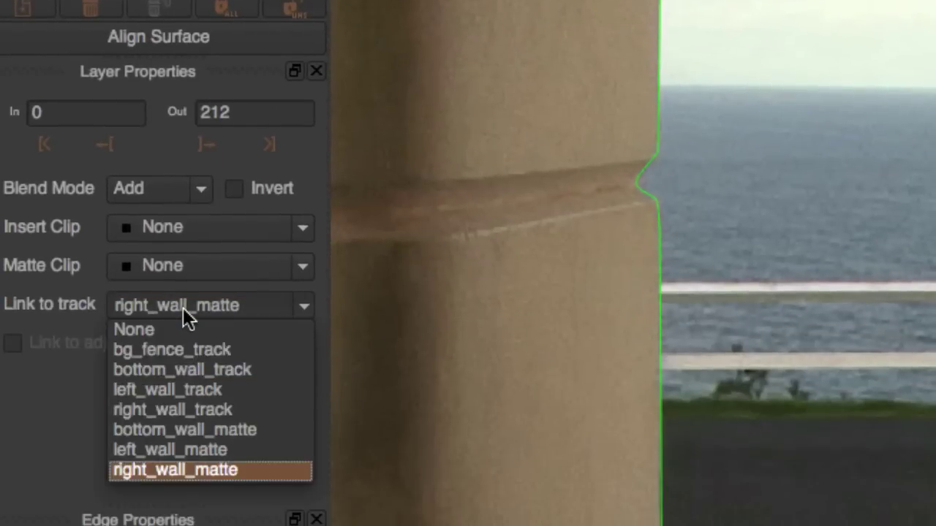
pyautogui.click(205, 407)
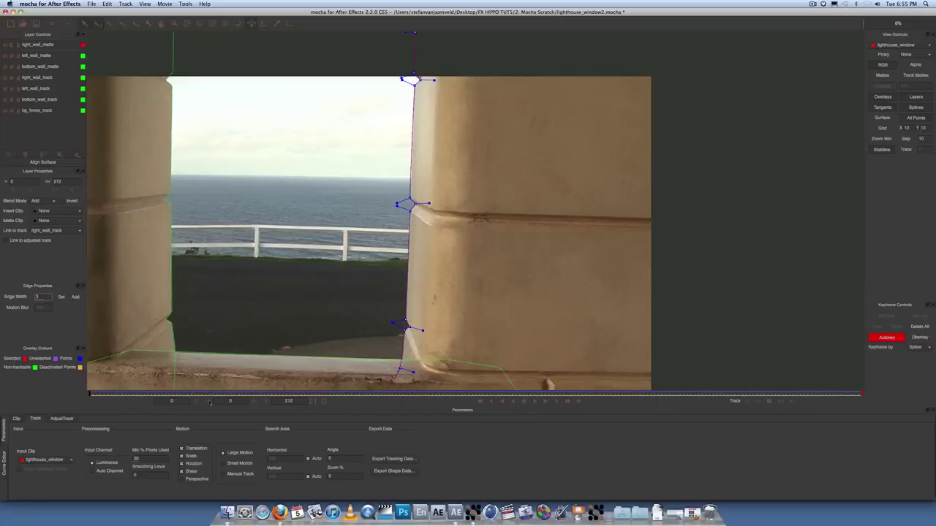
# - Play the clip to check how the right pillar's spline follows its track, and return to frame 0
pyautogui.press('space')
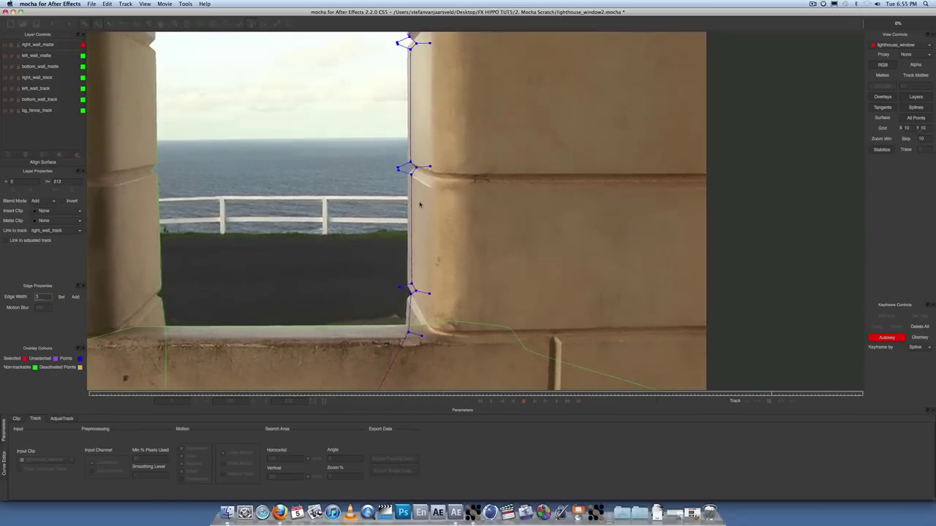
pyautogui.moveTo(190, 396); pyautogui.dragTo(70, 398)
# - Refine the right pillar's spline points along the wall edge and groove notches up to frame 10
pyautogui.press('z')
pyautogui.moveTo(444, 289); pyautogui.dragTo(423, 264)
pyautogui.press('x')
pyautogui.moveTo(429, 199); pyautogui.dragTo(477, 96)
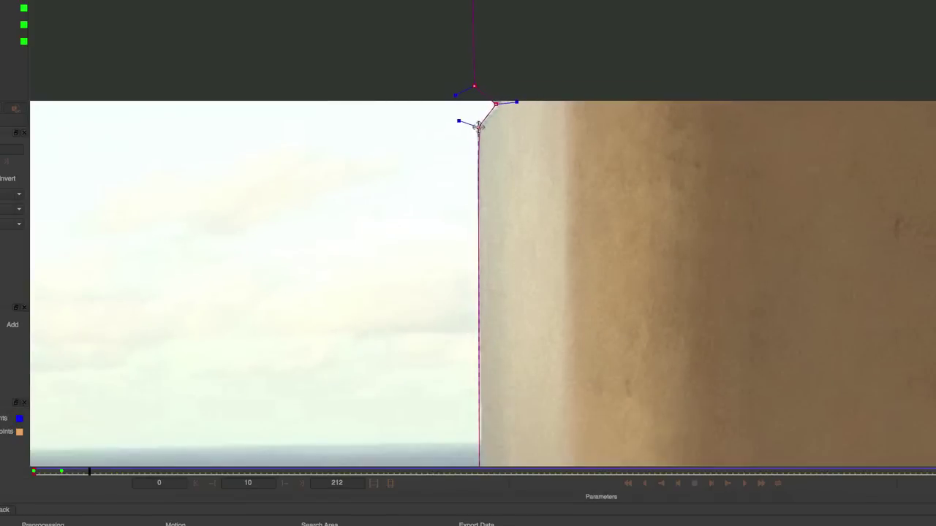
pyautogui.moveTo(570, 226); pyautogui.dragTo(564, 11)
pyautogui.moveTo(552, 261); pyautogui.dragTo(563, 139)
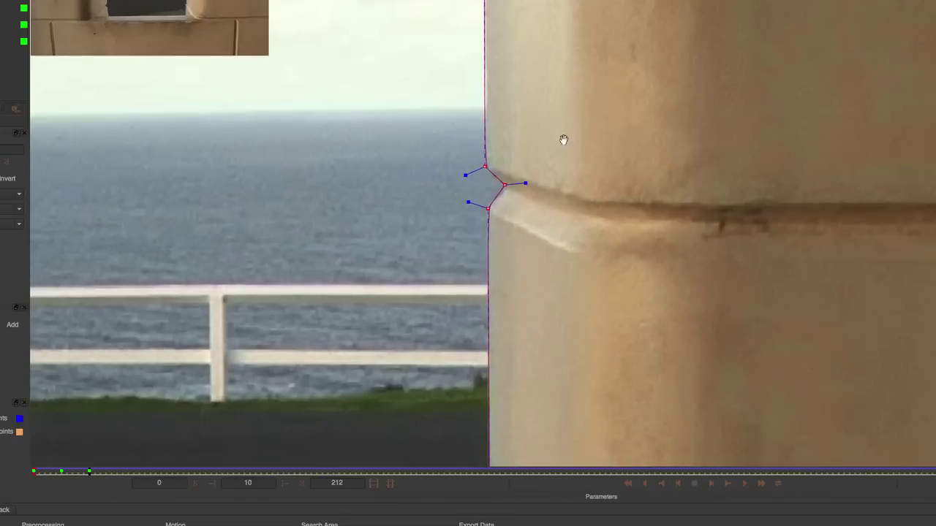
pyautogui.moveTo(558, 328); pyautogui.dragTo(560, 63)
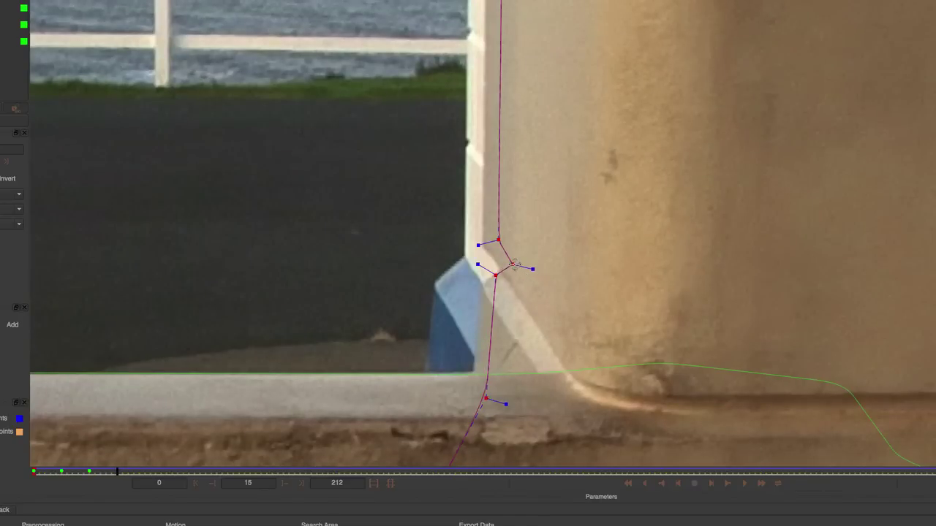
# - Move the right pillar's spline points onto the wall edge at frame 15, including the lowest groove notch
pyautogui.moveTo(514, 266); pyautogui.dragTo(498, 271)
pyautogui.moveTo(509, 95); pyautogui.dragTo(498, 399)
pyautogui.moveTo(476, 185); pyautogui.dragTo(474, 185)
pyautogui.moveTo(474, 185); pyautogui.dragTo(500, 424)
pyautogui.moveTo(574, 274); pyautogui.dragTo(610, 0)
pyautogui.scroll(-4, 604, 288)
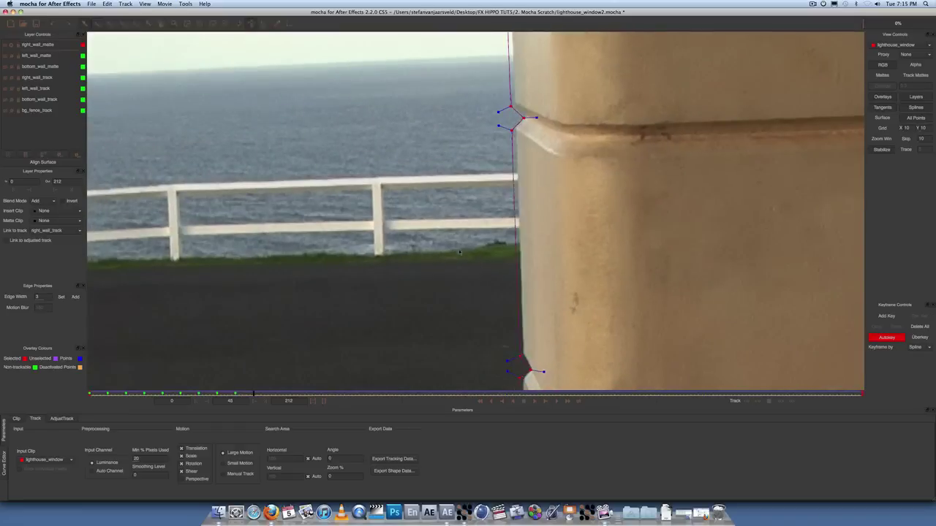
# - Reposition the right pillar's spline points to match the wall edge at frames 45 and 54
pyautogui.moveTo(574, 154); pyautogui.dragTo(569, 401)
pyautogui.moveTo(504, 369); pyautogui.dragTo(484, 62)
pyautogui.moveTo(482, 314); pyautogui.dragTo(479, 315)
pyautogui.moveTo(515, 58); pyautogui.dragTo(568, 384)
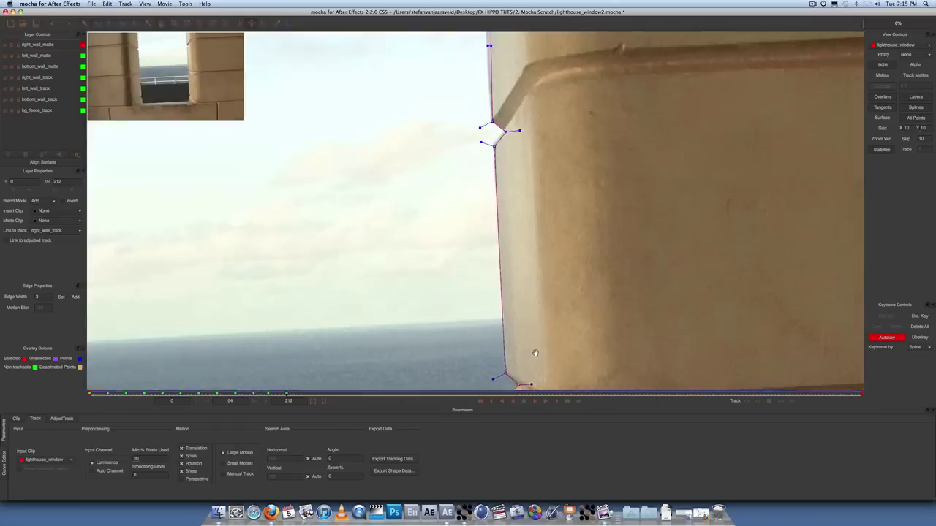
pyautogui.moveTo(568, 190); pyautogui.dragTo(568, 357)
pyautogui.moveTo(492, 221); pyautogui.dragTo(478, 177)
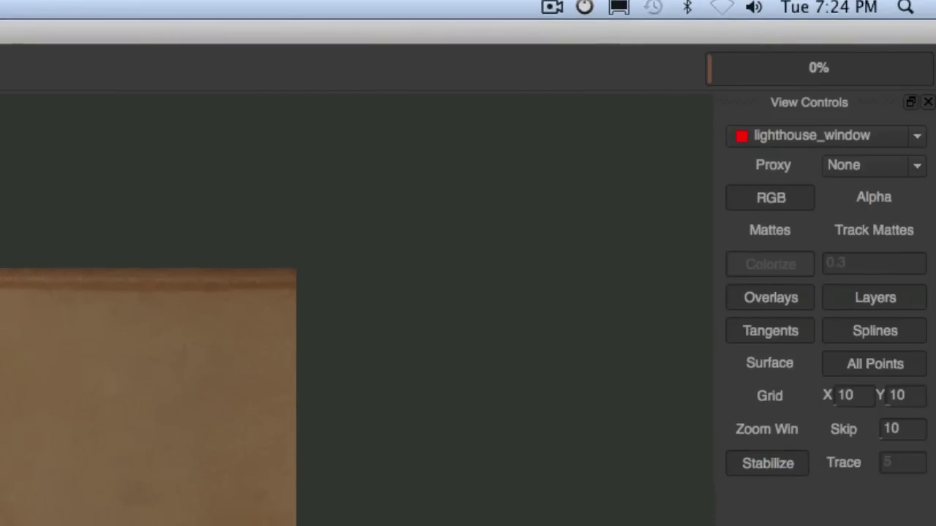
# - Turn on the Mattes display without Colorize and hide the overlays to show the combined wall cut-out
pyautogui.click(782, 231)
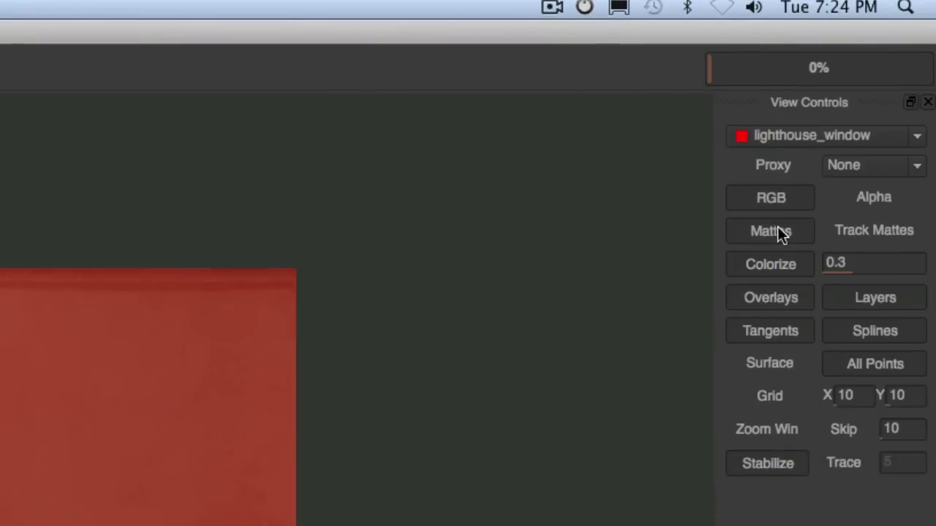
pyautogui.click(780, 262)
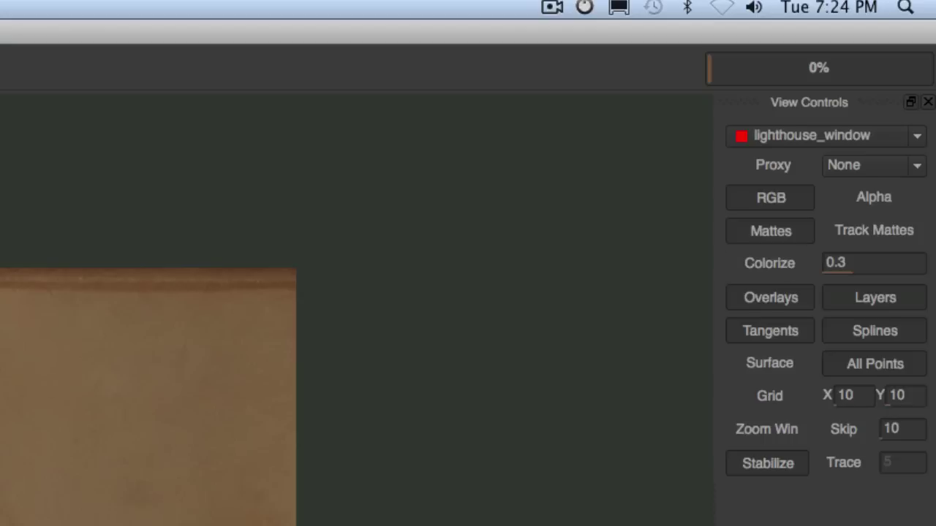
pyautogui.click(765, 295)
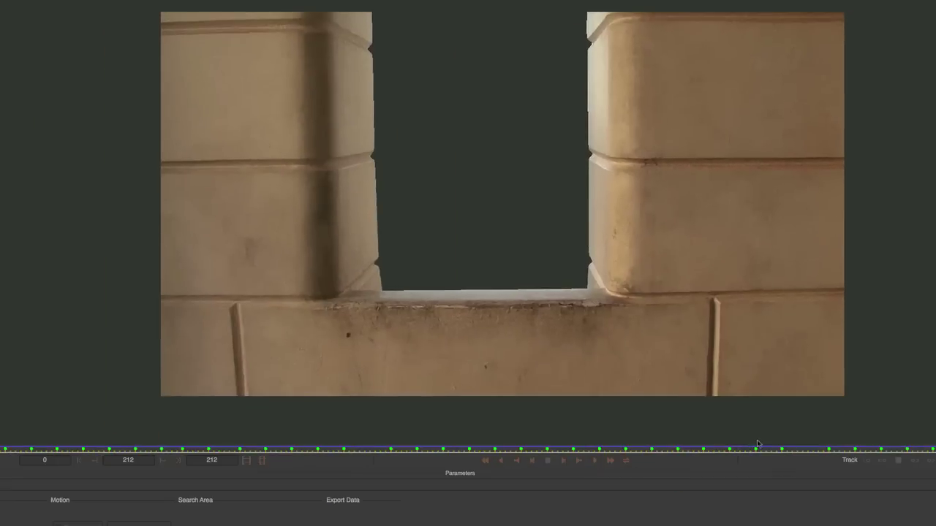
# - Scrub the clip from frame 212 back to frame 0 to check the finished wall mattes
pyautogui.click(769, 450)
pyautogui.moveTo(770, 450); pyautogui.dragTo(161, 450)
pyautogui.moveTo(240, 462); pyautogui.dragTo(0, 468)
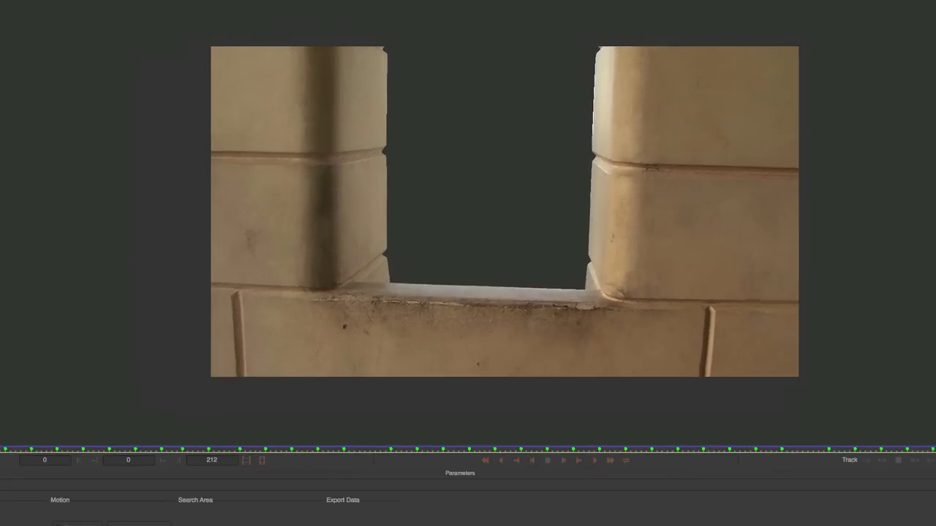